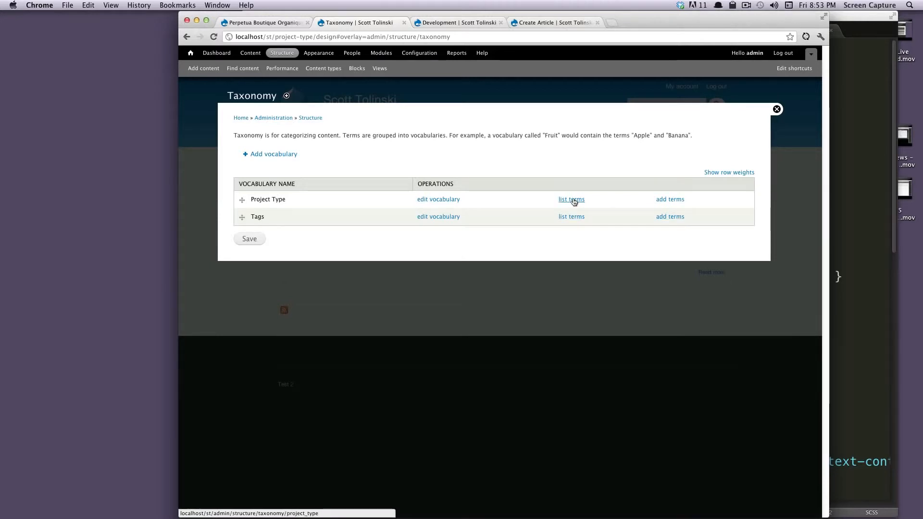
Add a term named Drupal to the Project Type vocabulary with Development as its parent term
left_click(573, 200)
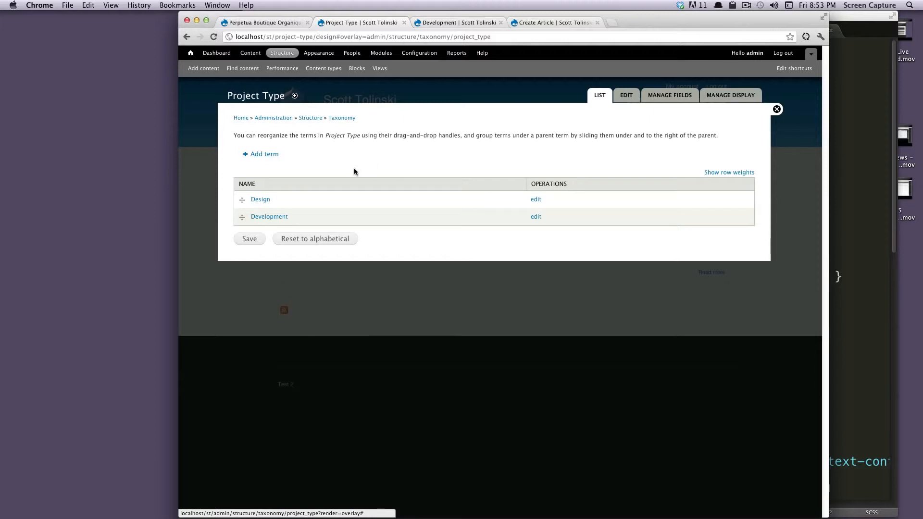
left_click(265, 154)
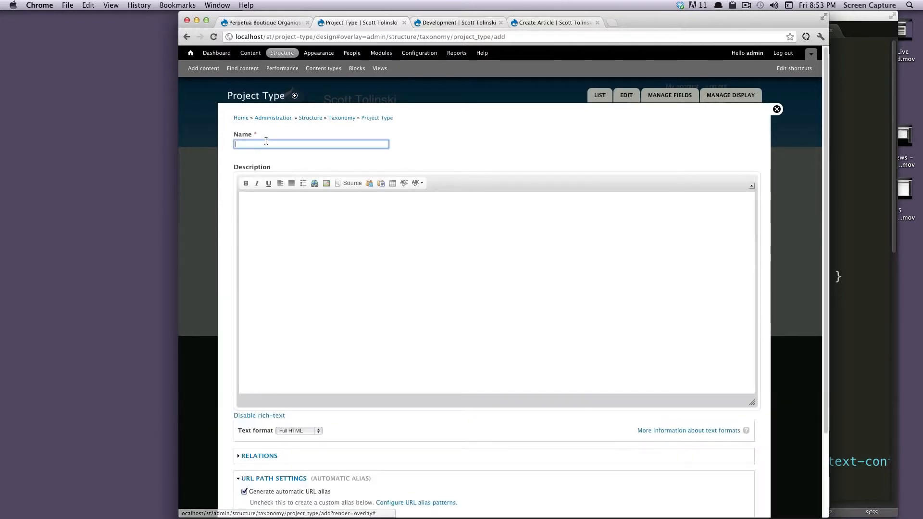
type("Drupal")
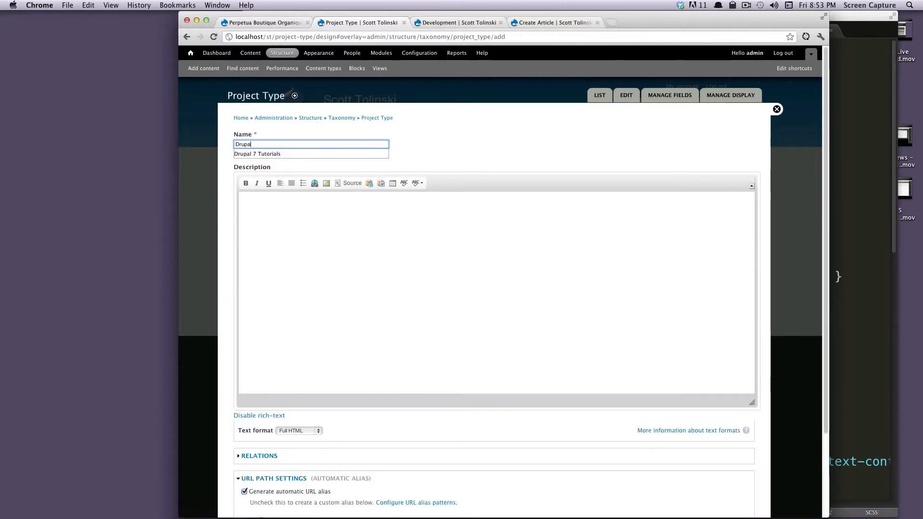
left_click(391, 260)
scroll(348, 424, "down", 1)
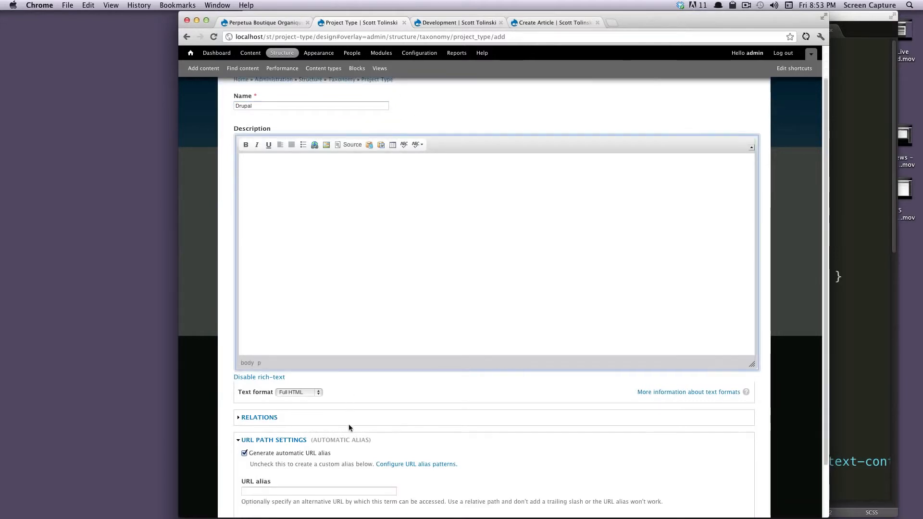
scroll(351, 385, "down", 2)
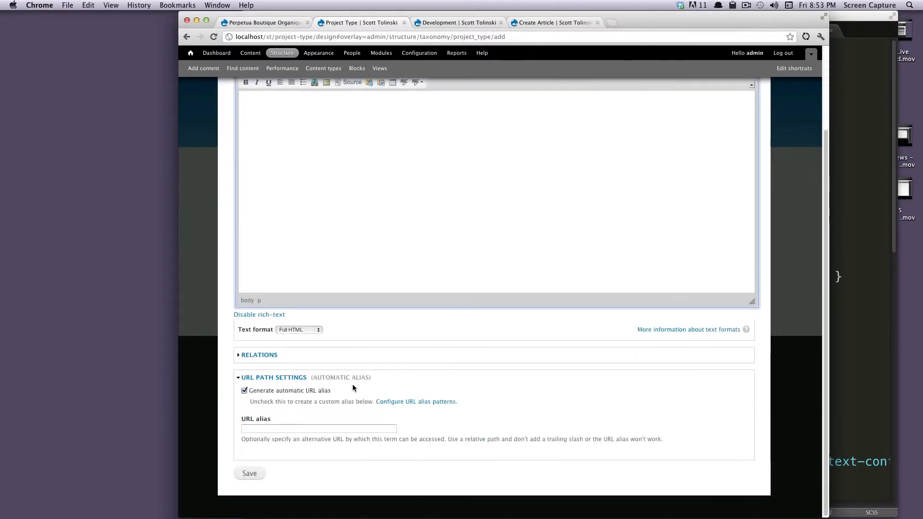
left_click(273, 358)
scroll(280, 379, "down", 3)
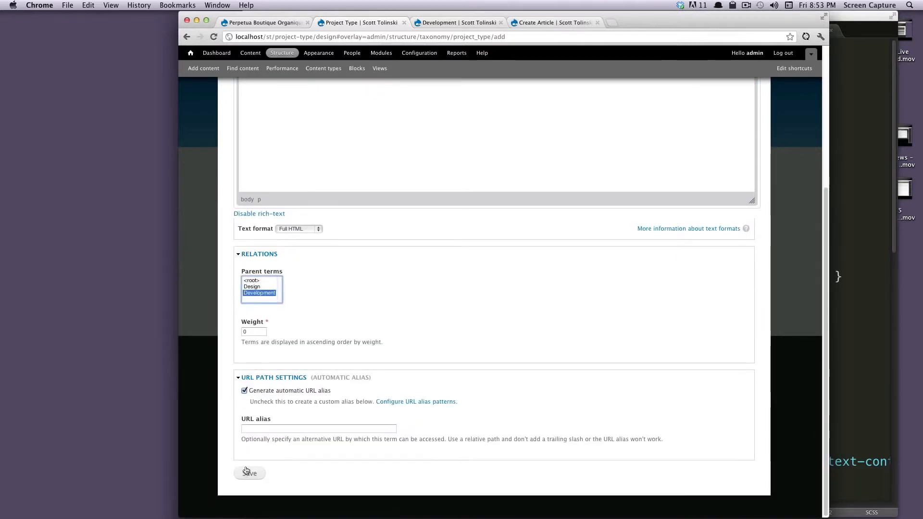
left_click(246, 467)
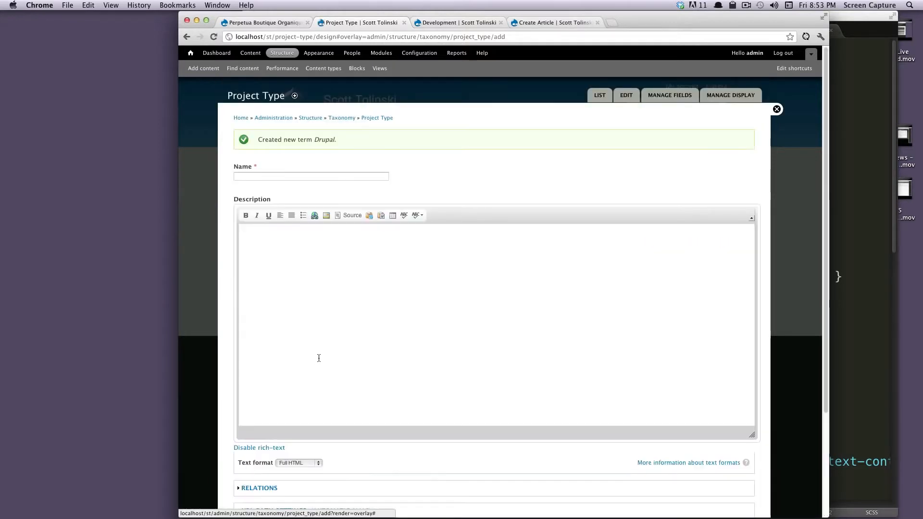
Add a second Project Type term named Expression Engine, leaving its parent and URL settings at their defaults
left_click(377, 120)
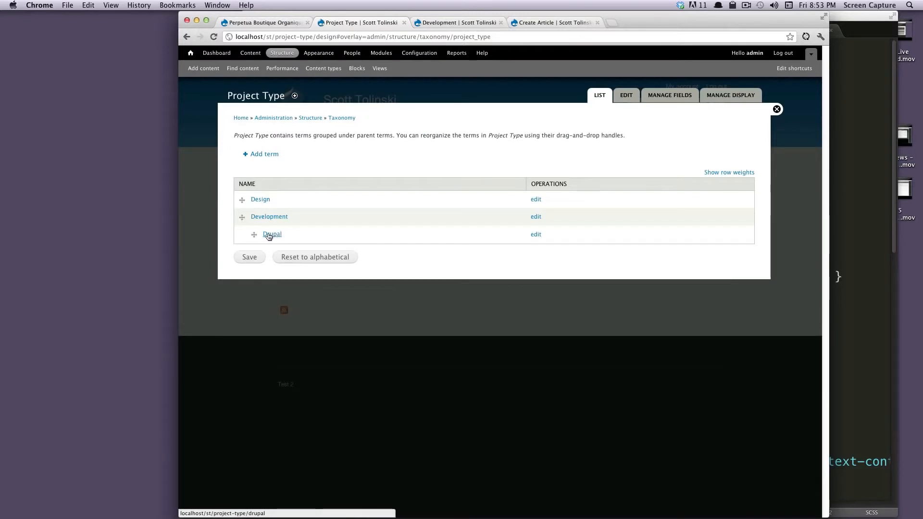
left_click(264, 155)
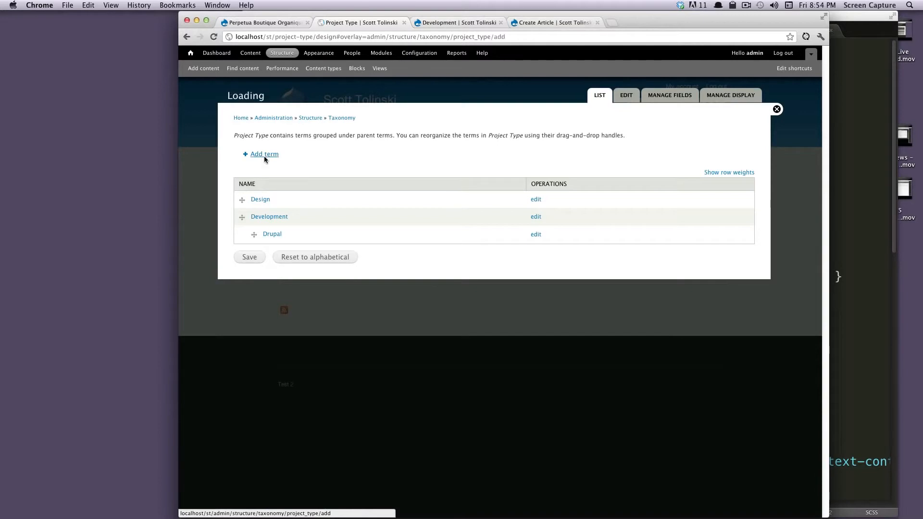
left_click(263, 145)
type("E")
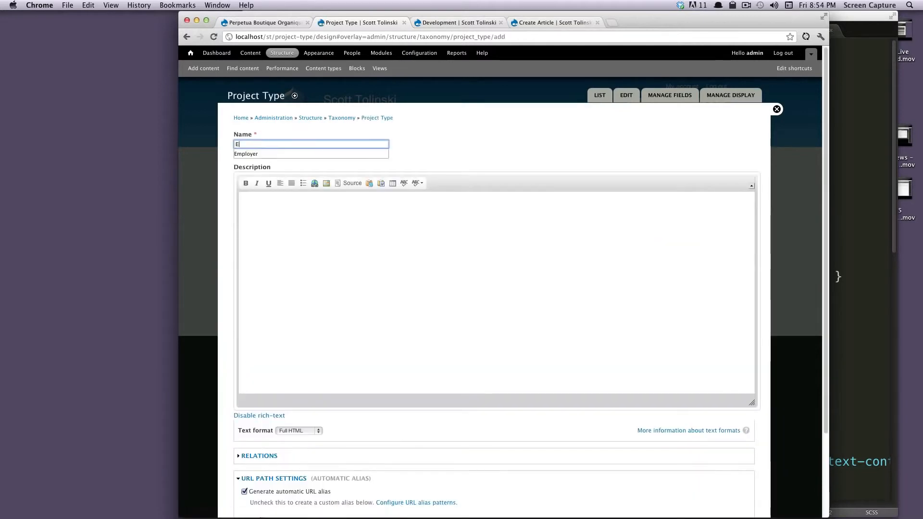
type("xpression ")
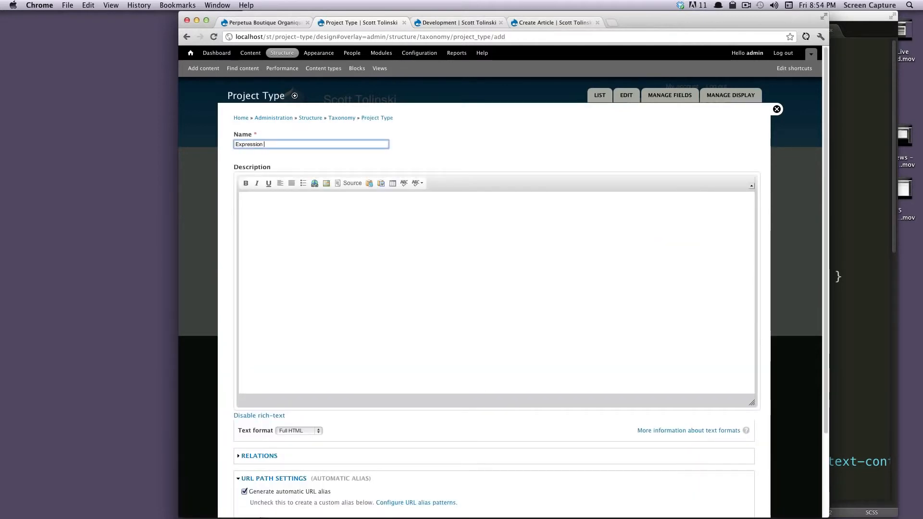
type("Engine")
scroll(272, 152, "down", 4)
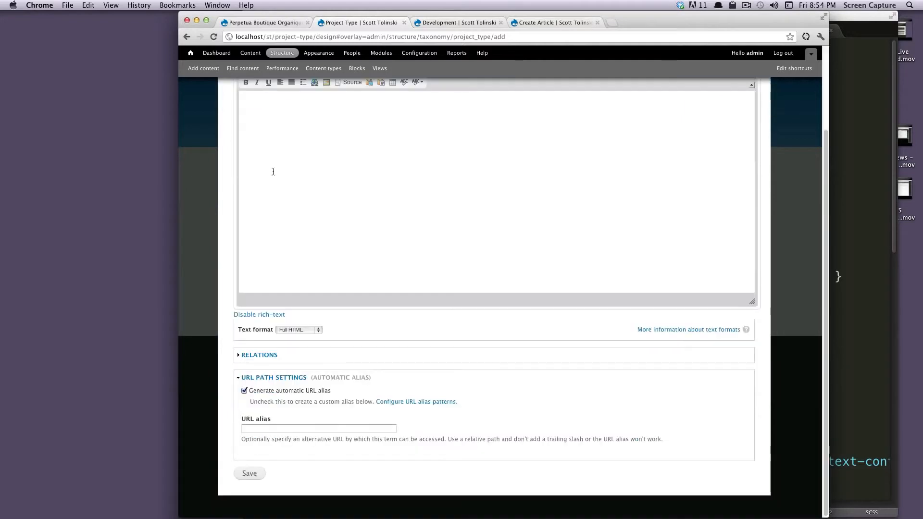
left_click(245, 475)
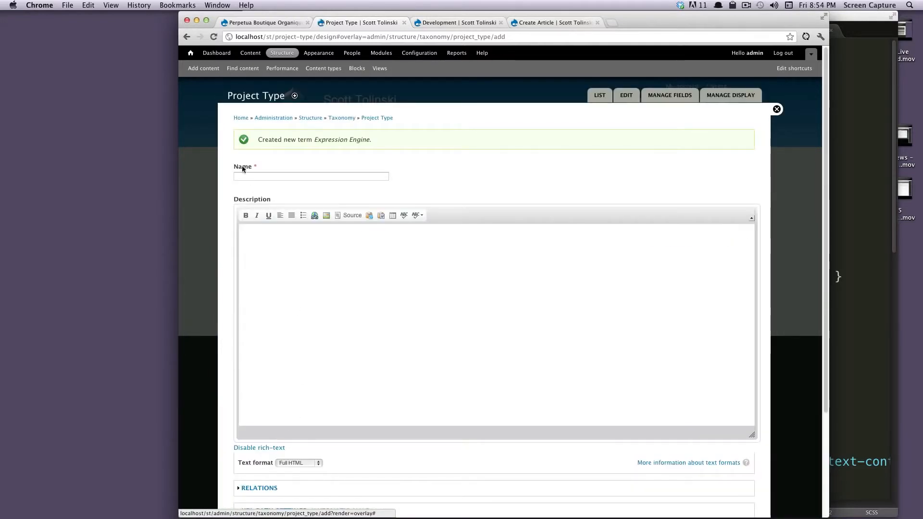
Nest Expression Engine under Development, below Drupal, in the Project Type term list and save the order
left_click(380, 118)
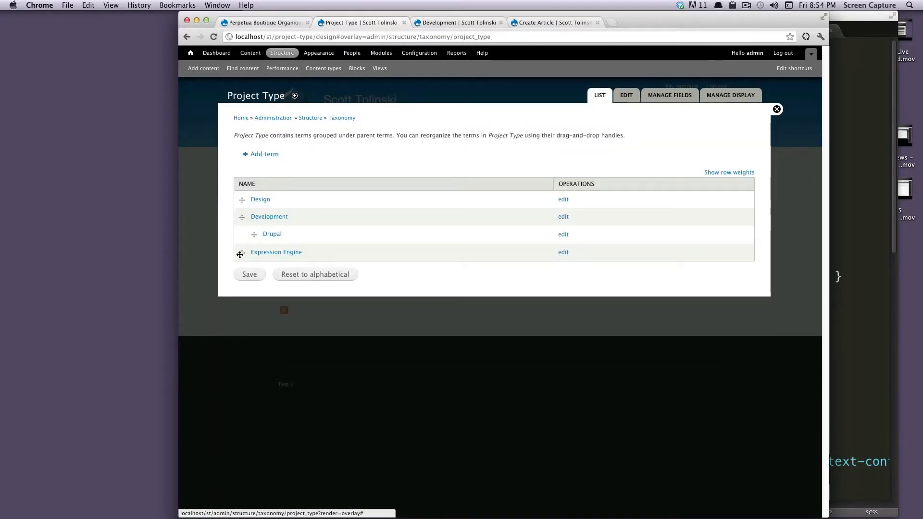
left_click(240, 255)
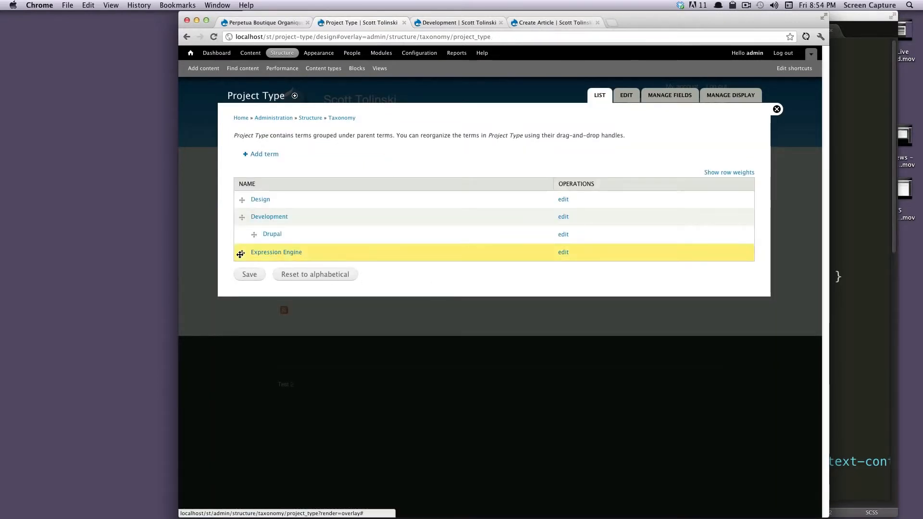
mouse_move(240, 254)
left_mouse_down()
mouse_move(273, 250)
mouse_move(252, 252)
left_mouse_up()
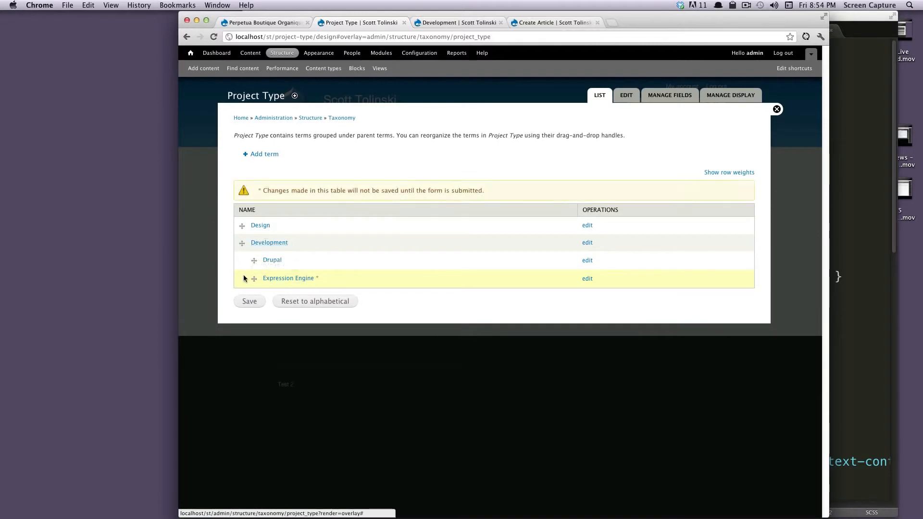
left_click(250, 301)
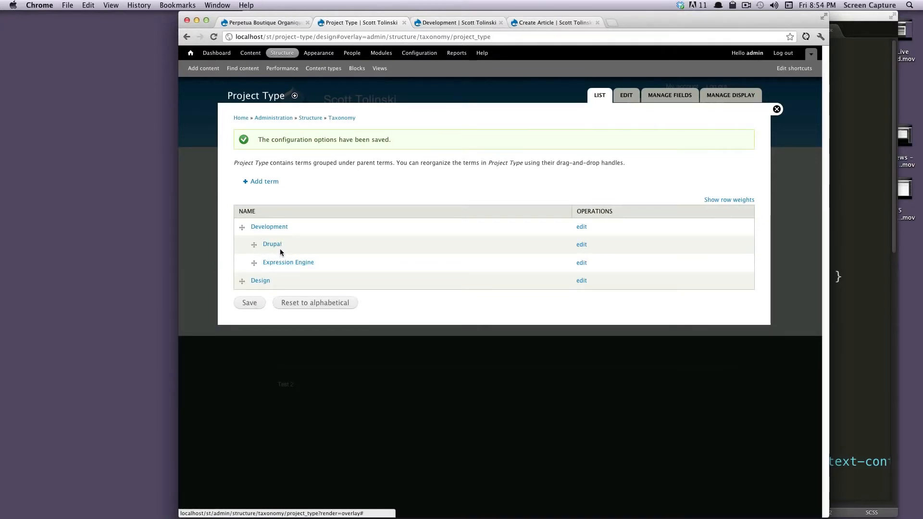
Examine the Drupal term's automatic URL alias settings, then return to the Project Type term list without changes
left_click(580, 246)
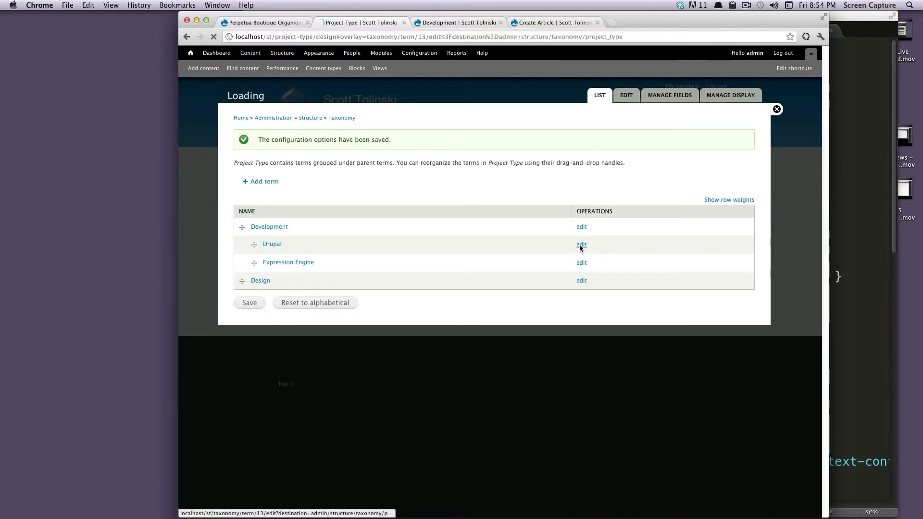
scroll(579, 243, "down", 4)
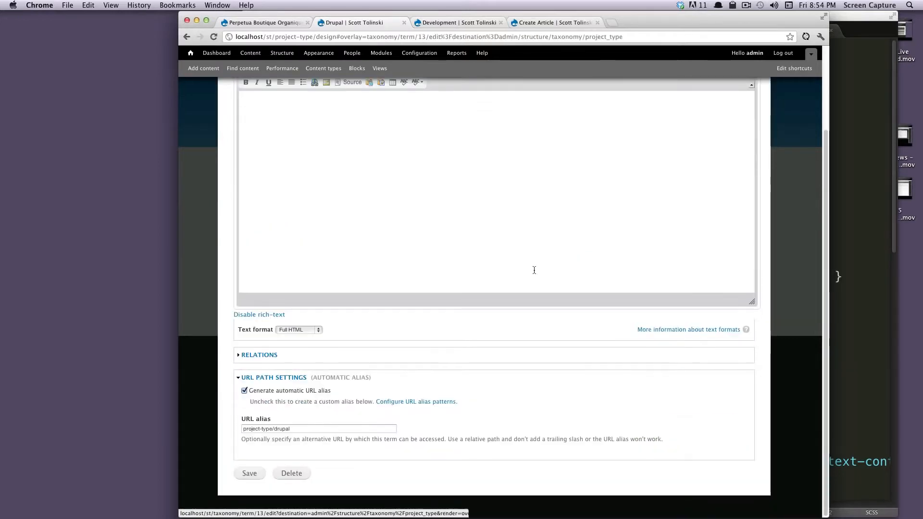
left_click_drag(280, 427, 274, 429)
triple_click(292, 430)
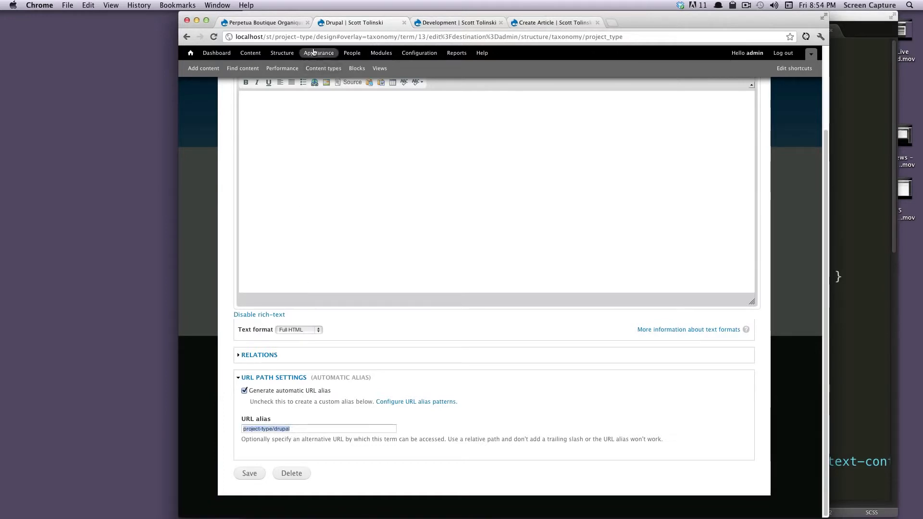
left_click(321, 391)
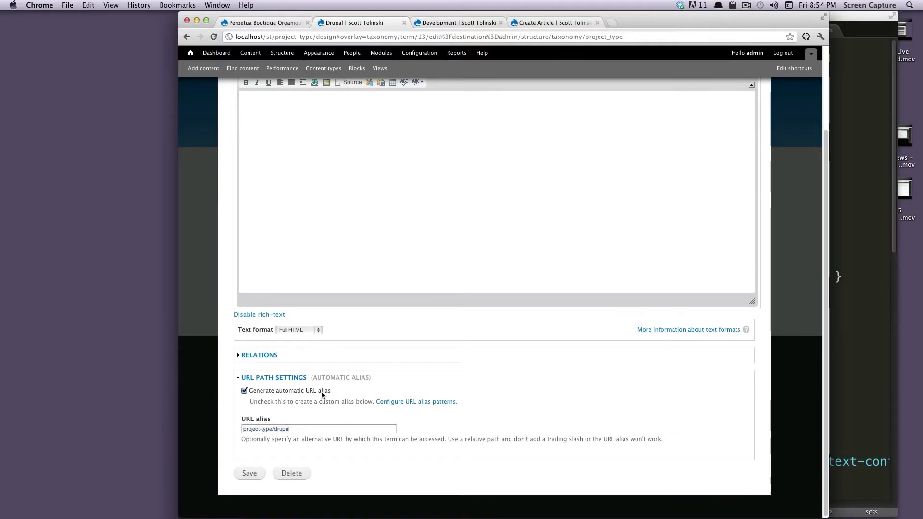
left_click(299, 392)
scroll(280, 463, "up", 3)
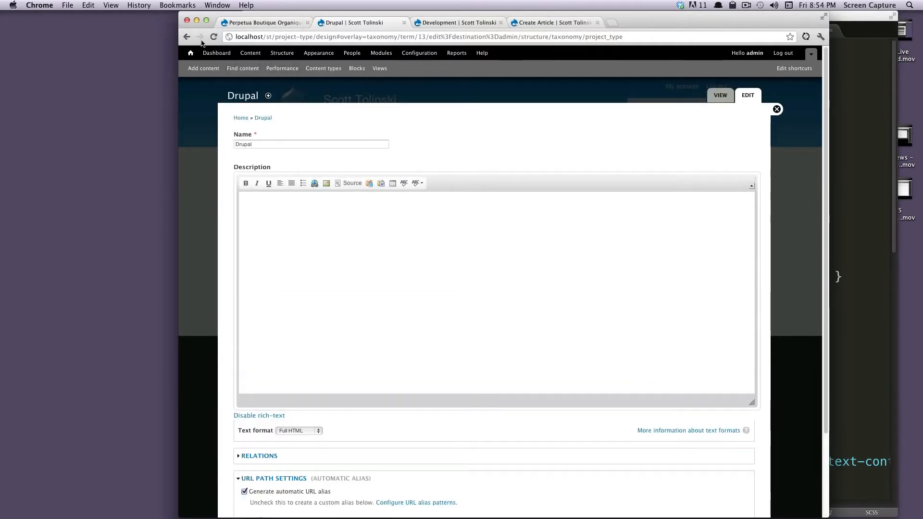
left_click(187, 37)
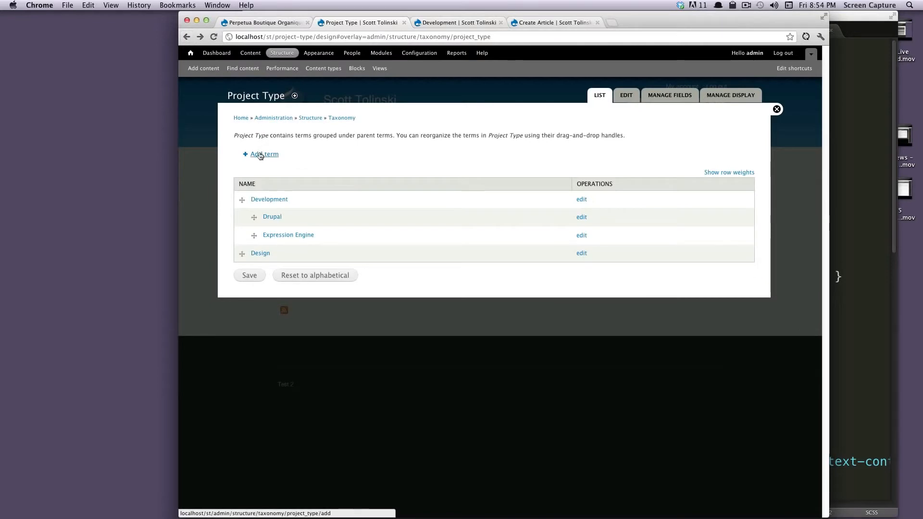
Add a Project Type term named Magento with Development as its parent term
left_click(264, 154)
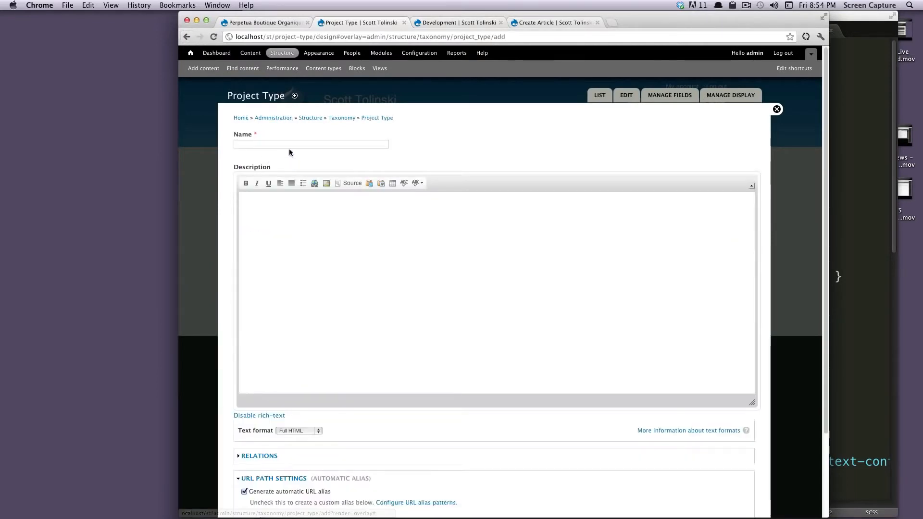
left_click(289, 145)
type("Magen")
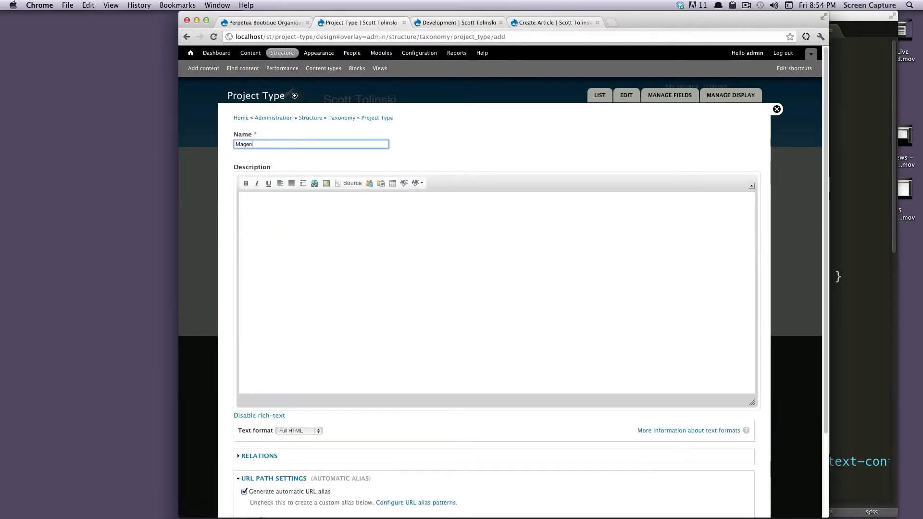
type("to")
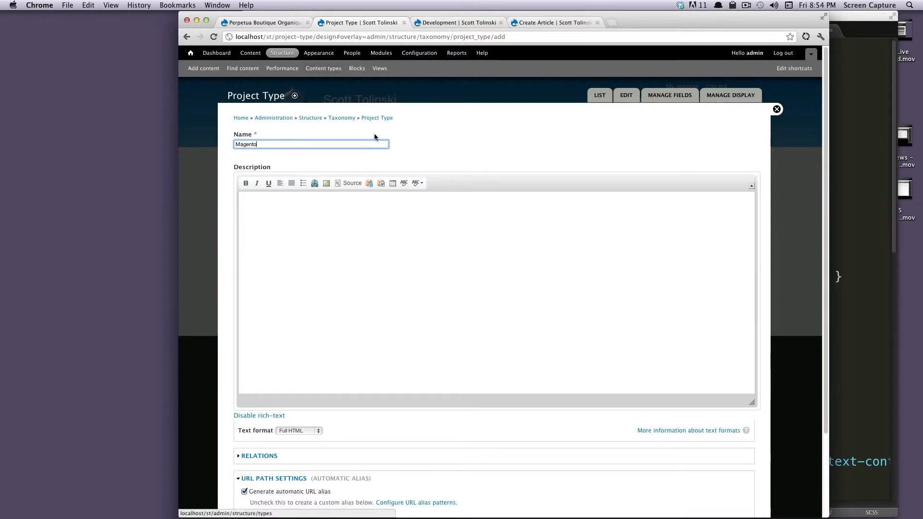
scroll(374, 133, "down", 3)
left_click(263, 355)
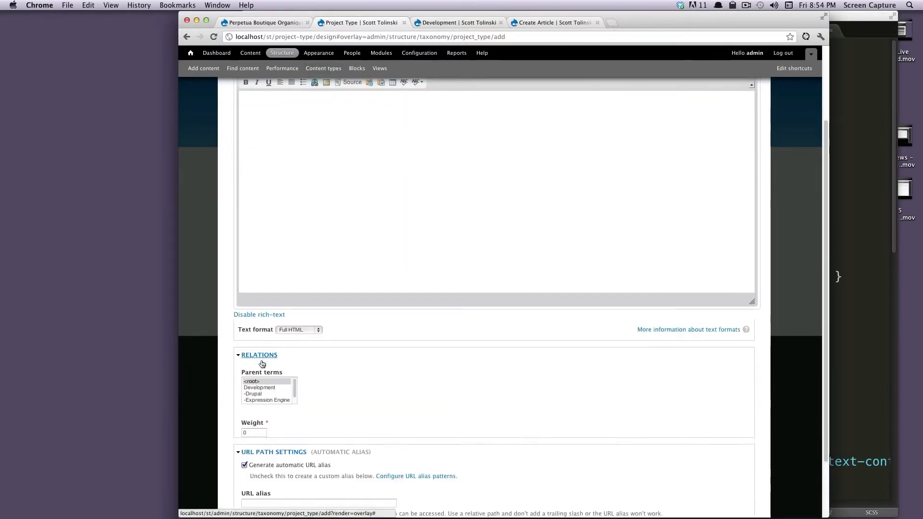
left_click(261, 387)
scroll(298, 420, "down", 3)
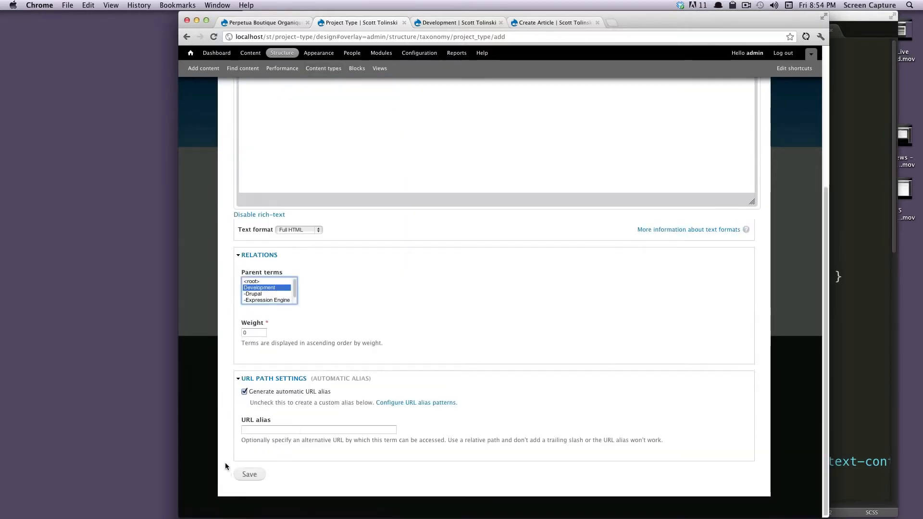
left_click(249, 474)
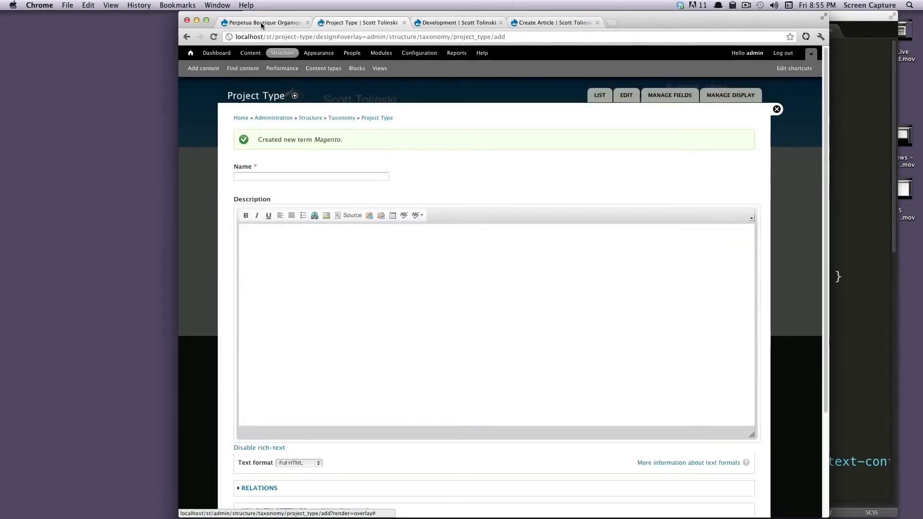
Edit the Perpetua Boutique Organique project to add the Magento project type alongside Development and Design, save it, and check the listed project types
left_click(261, 23)
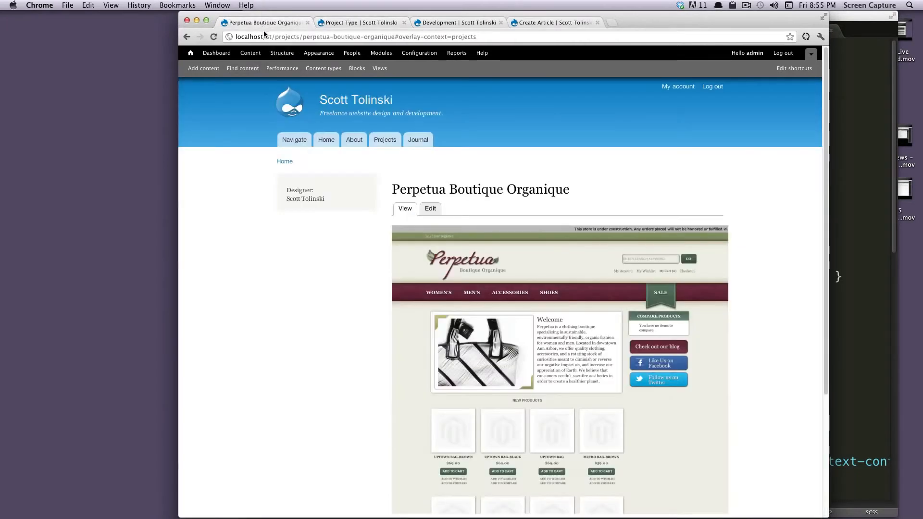
left_click(431, 208)
scroll(417, 222, "down", 12)
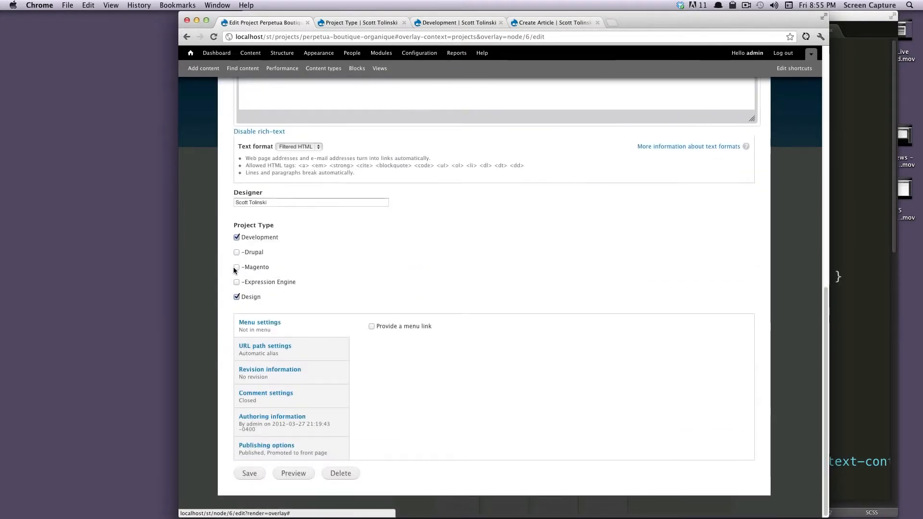
left_click(237, 268)
left_click(237, 237)
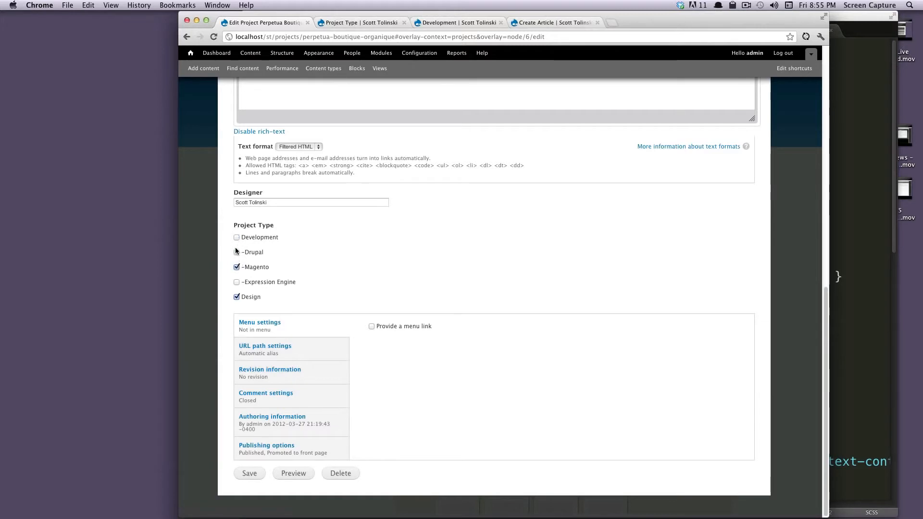
left_click(237, 238)
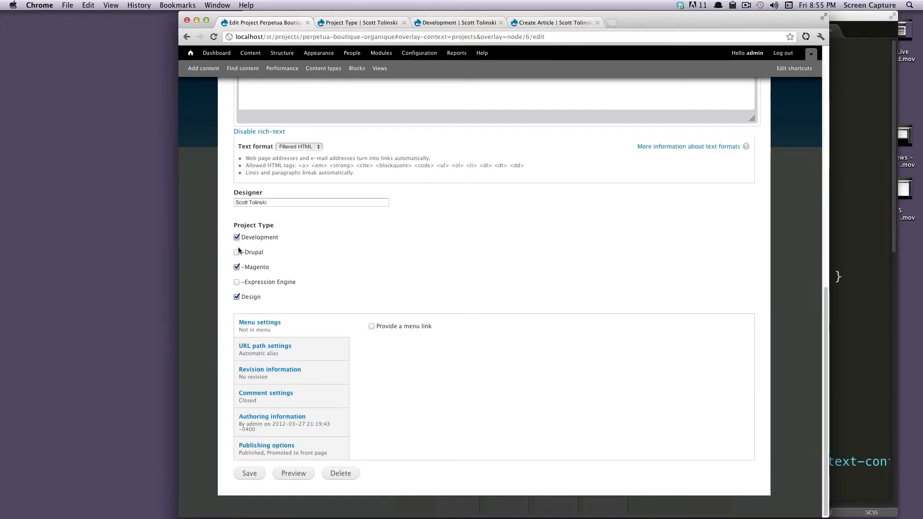
left_click(252, 473)
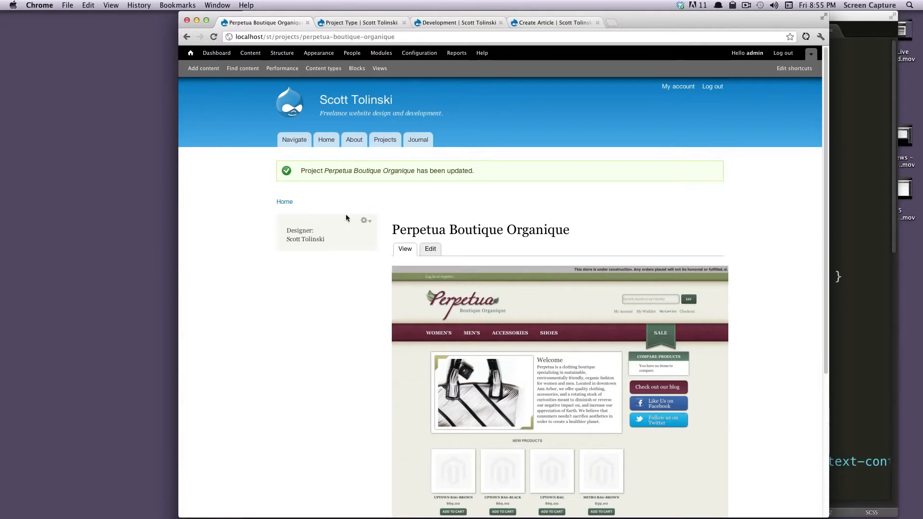
scroll(496, 257, "down", 5)
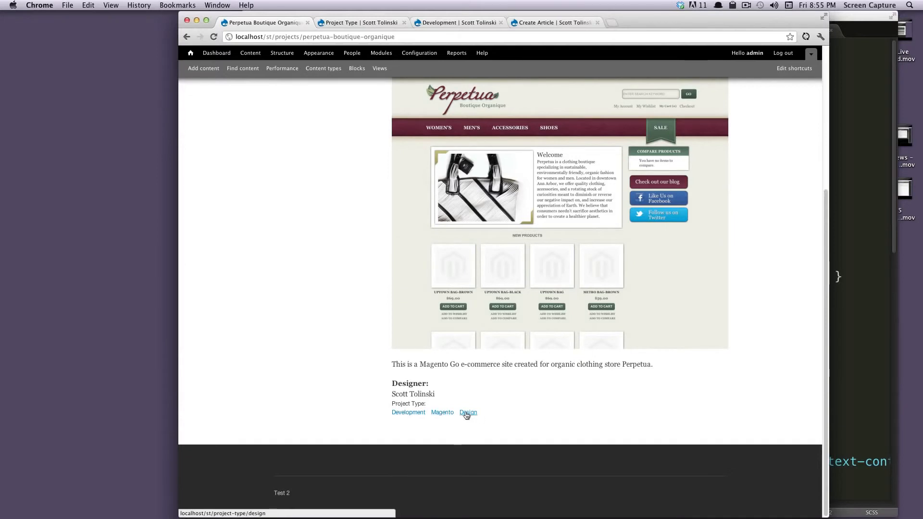
Return to the Project Type term list and check how the terms are nested under Development
scroll(469, 414, "up", 5)
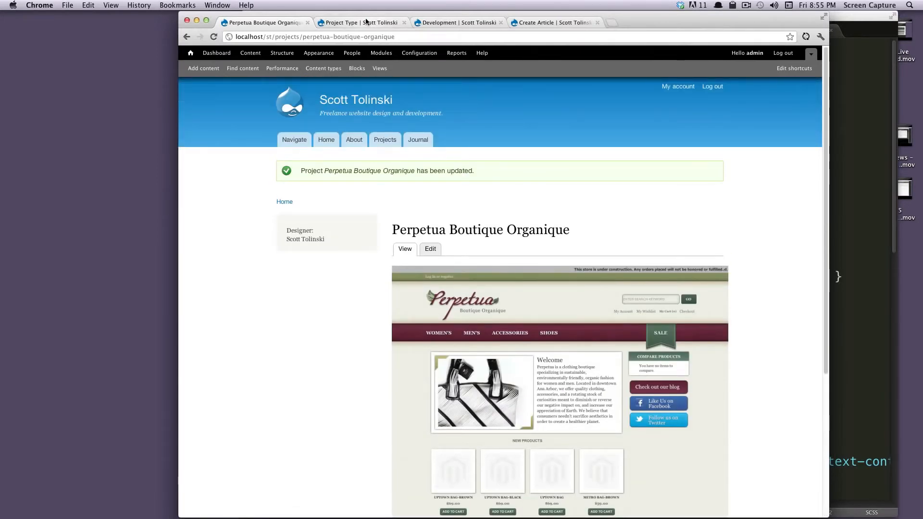
left_click(368, 23)
left_click(441, 23)
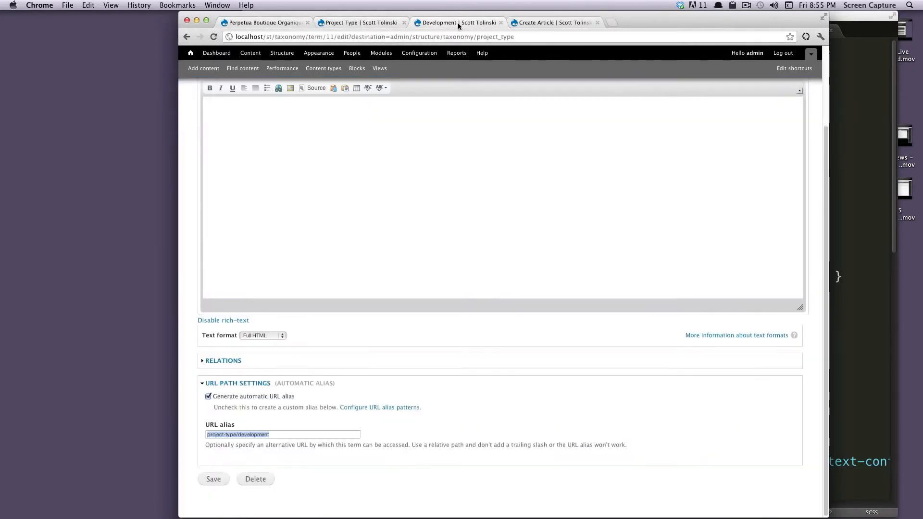
left_click(361, 25)
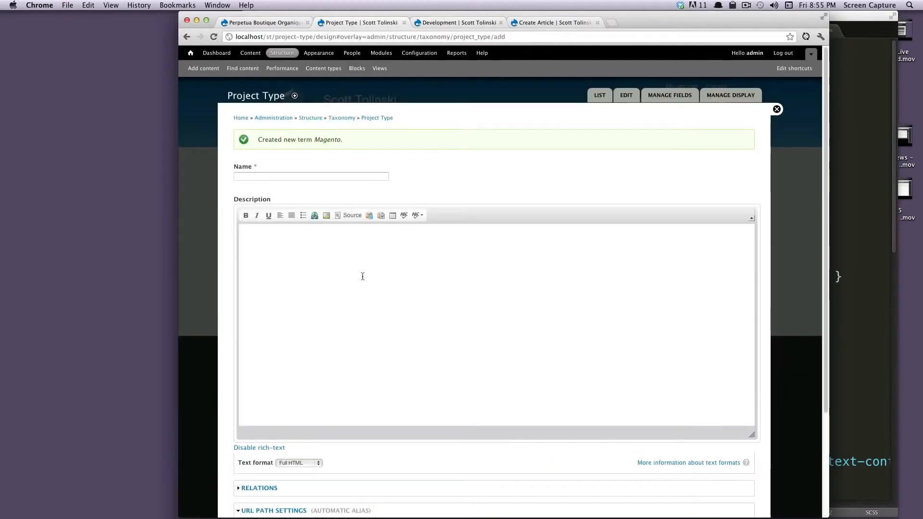
scroll(363, 274, "down", 10)
left_click(386, 119)
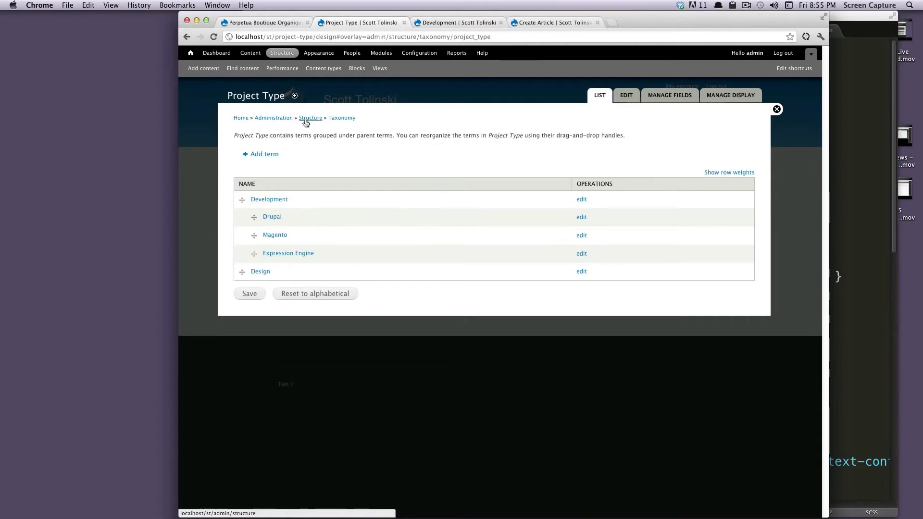
Open the Magento term page at localhost/st/project-type/magento and check its title and listed projects
left_click(277, 37)
left_click(274, 37)
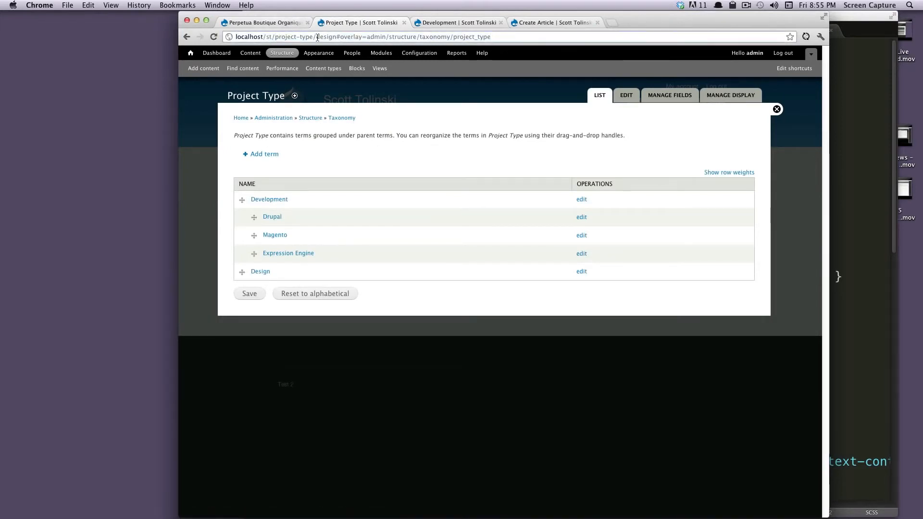
left_click_drag(316, 38, 492, 37)
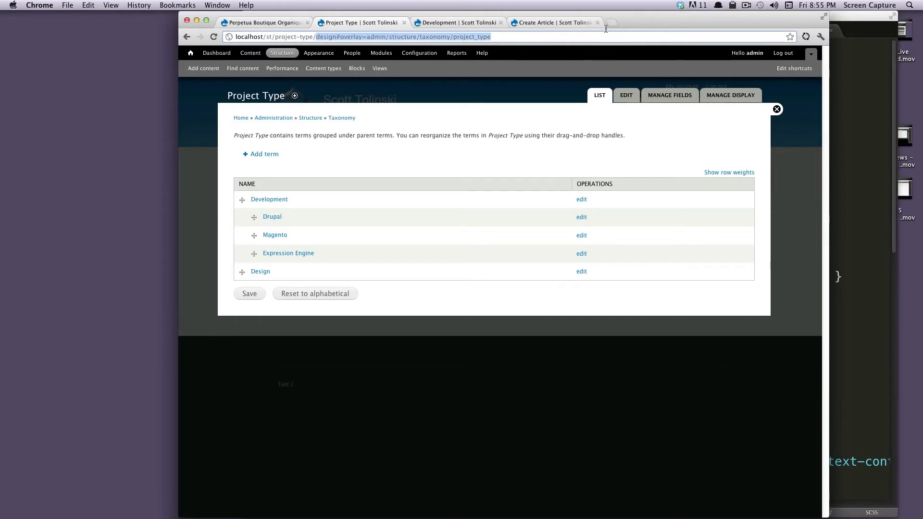
type("magento")
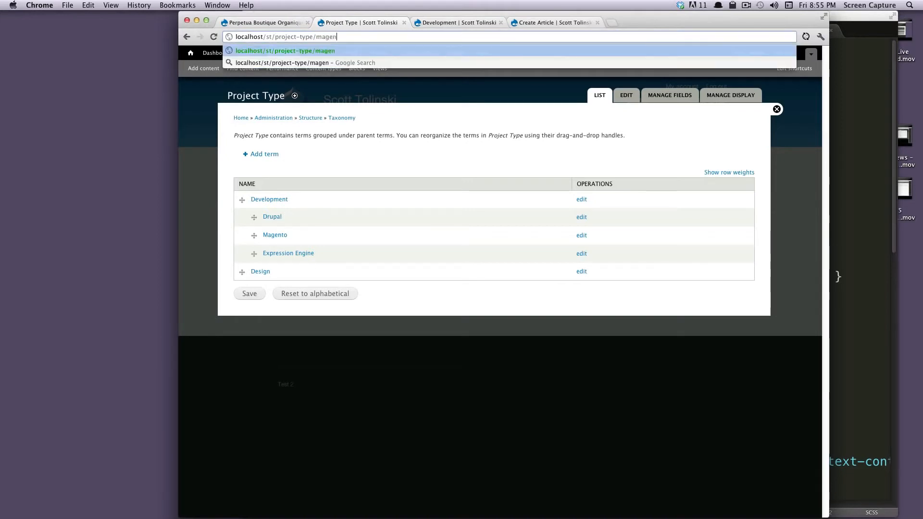
key("Return")
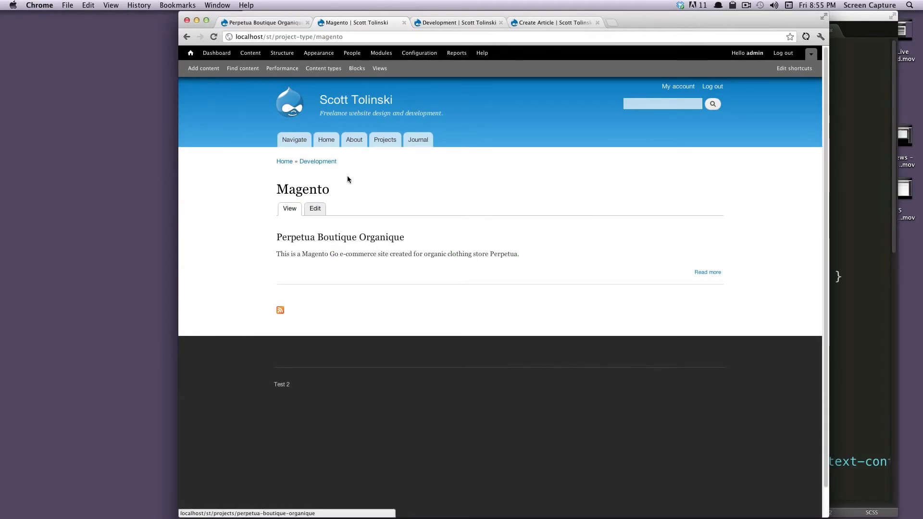
left_click_drag(331, 191, 275, 190)
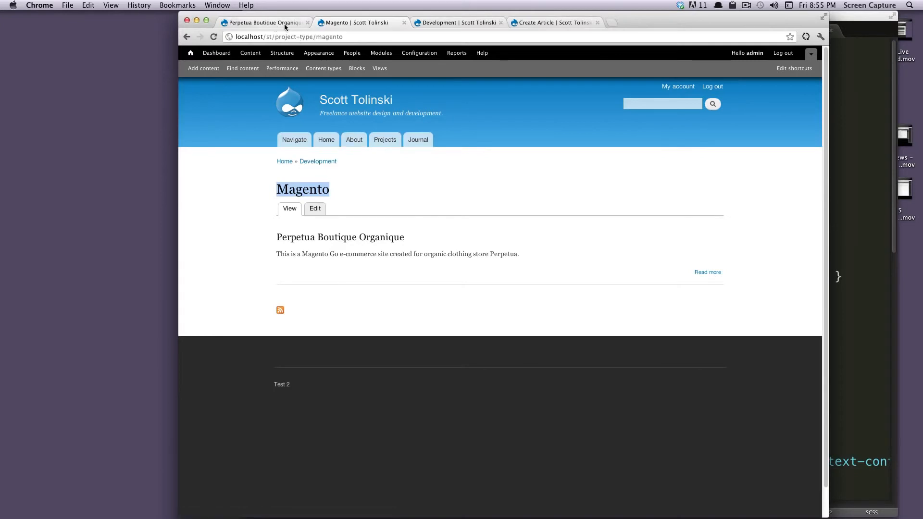
Open the field management page of the Project Type vocabulary and review its default fields
left_click(290, 55)
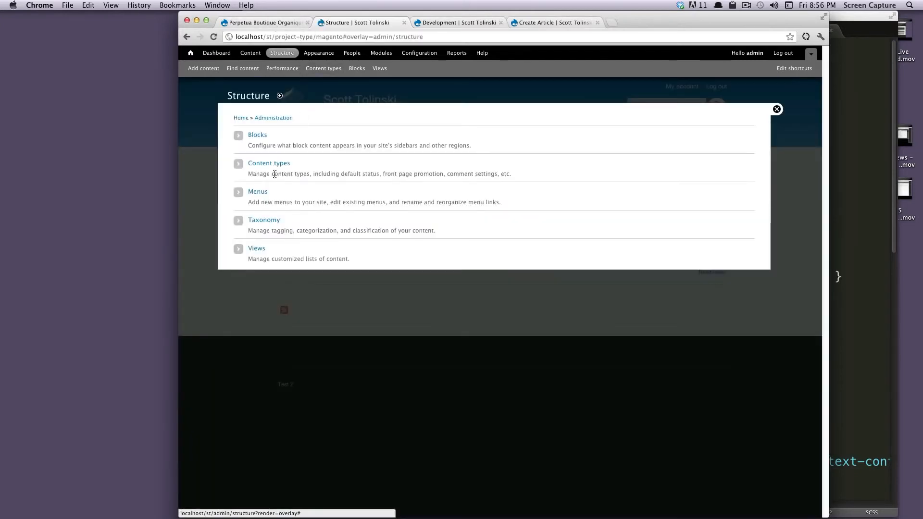
left_click(265, 220)
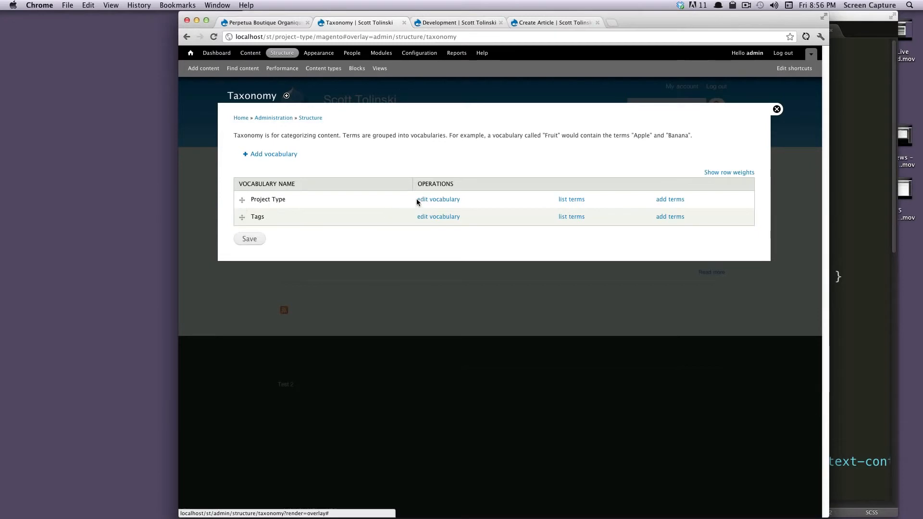
left_click(433, 199)
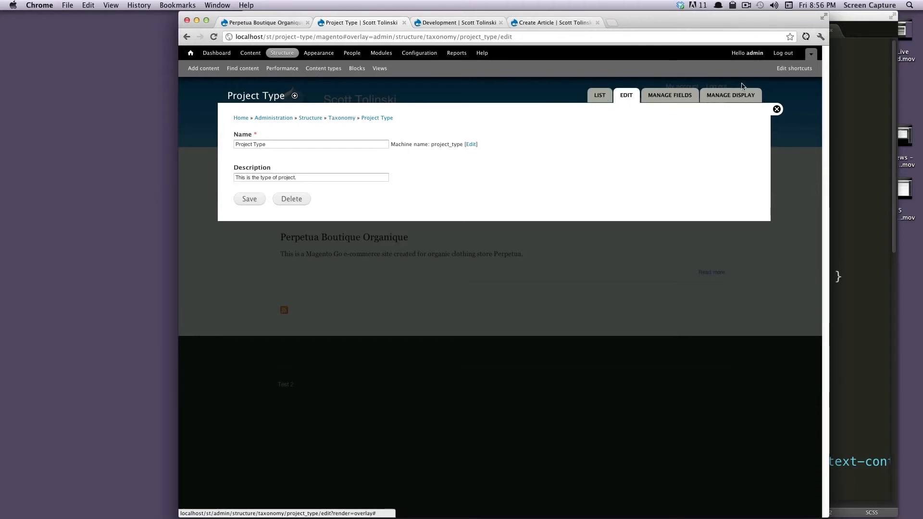
left_click(677, 98)
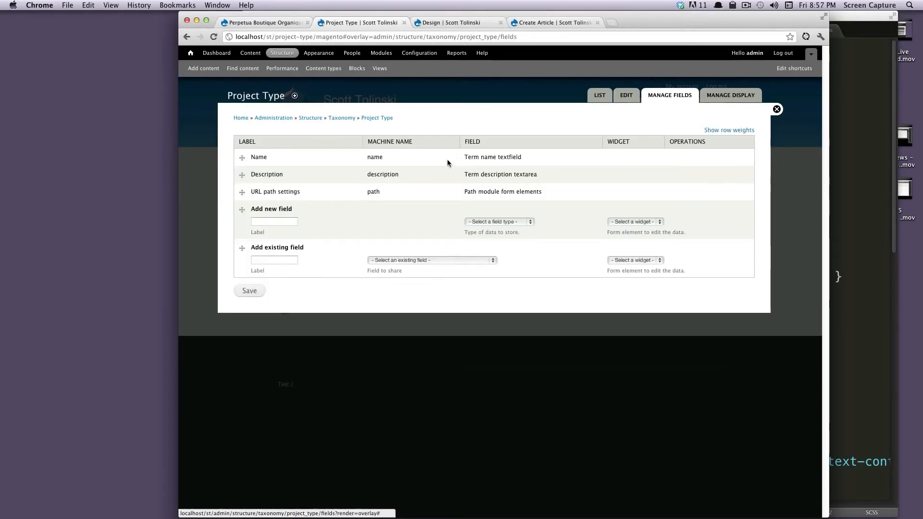
left_click_drag(301, 165, 250, 166)
left_click(279, 156)
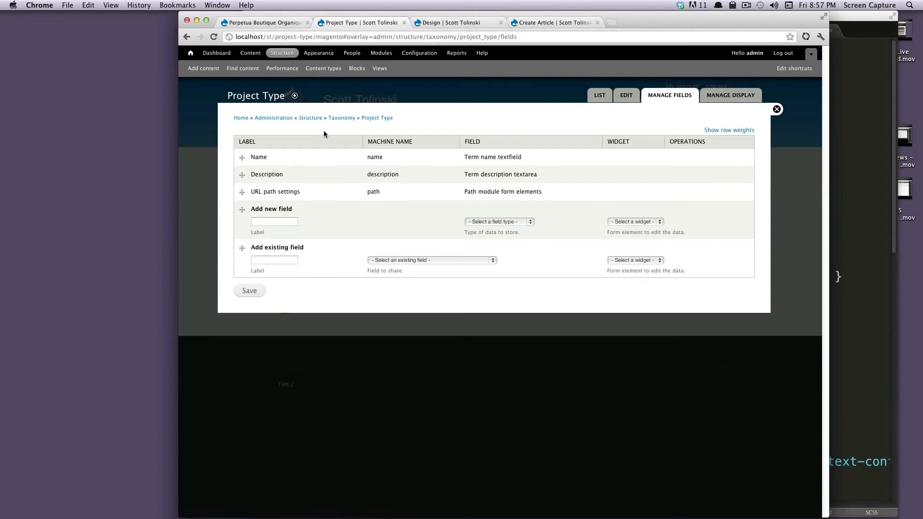
Open the Development term's edit form from the Project Type vocabulary in the other browser tab and examine its name and description fields
left_click(444, 24)
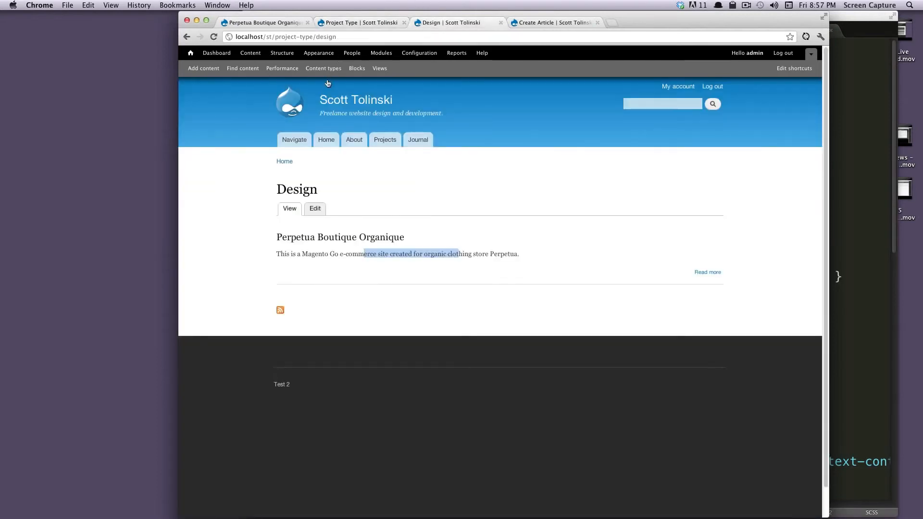
left_click(287, 55)
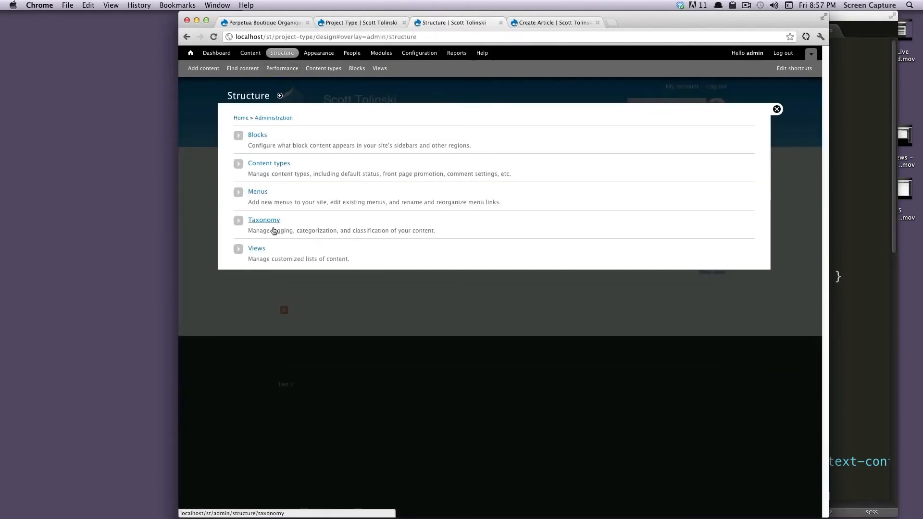
left_click(273, 229)
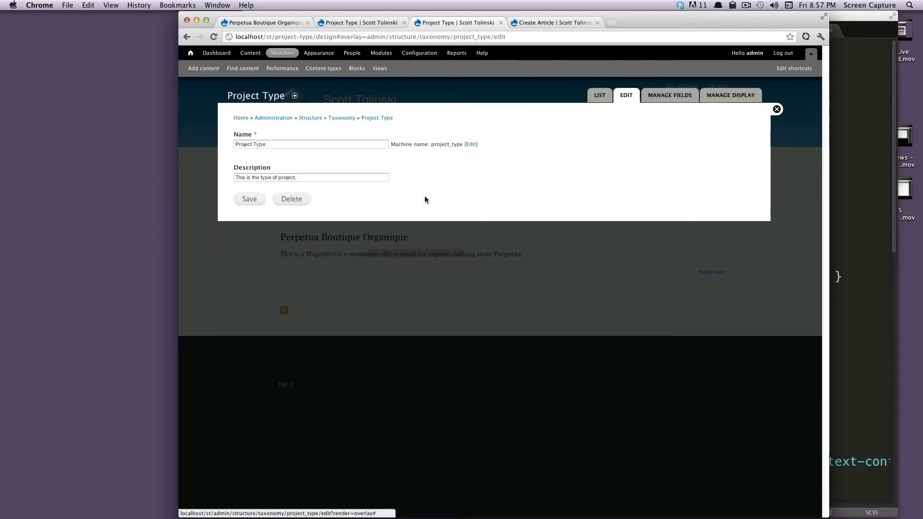
left_click(593, 99)
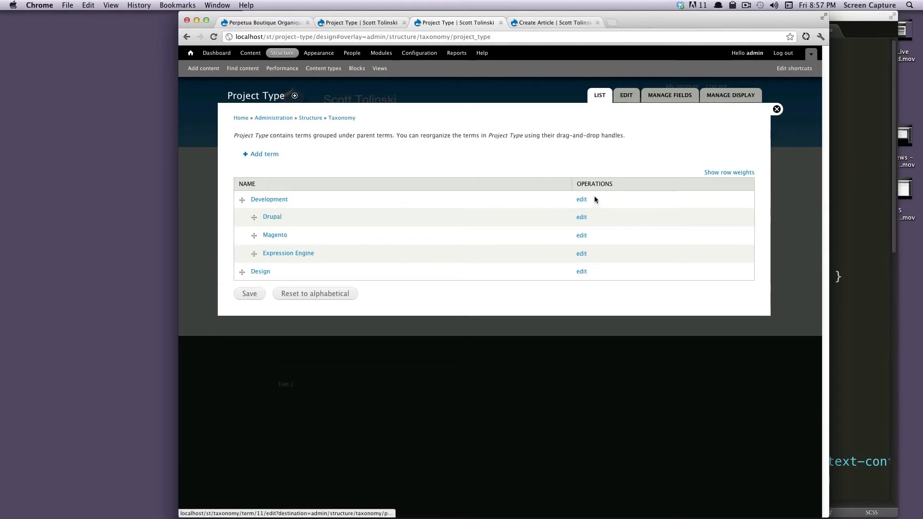
left_click(580, 199)
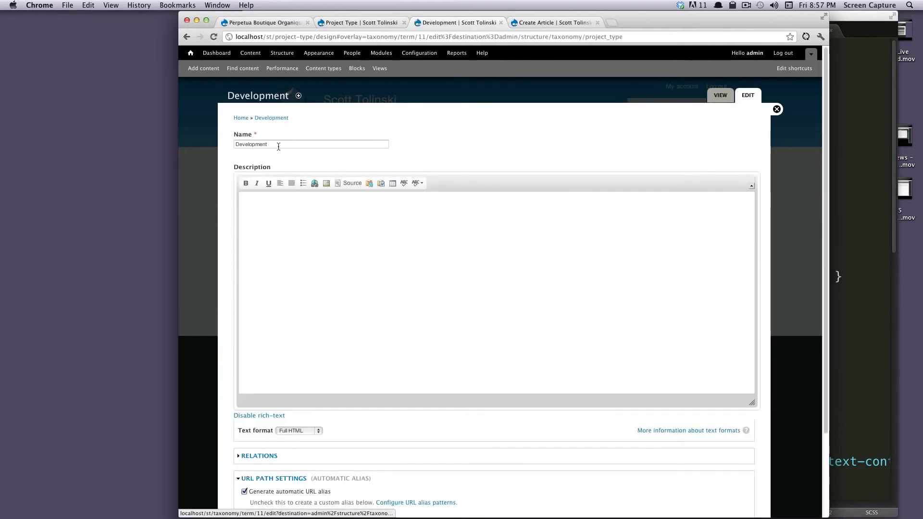
left_click_drag(278, 147, 243, 145)
left_click(318, 215)
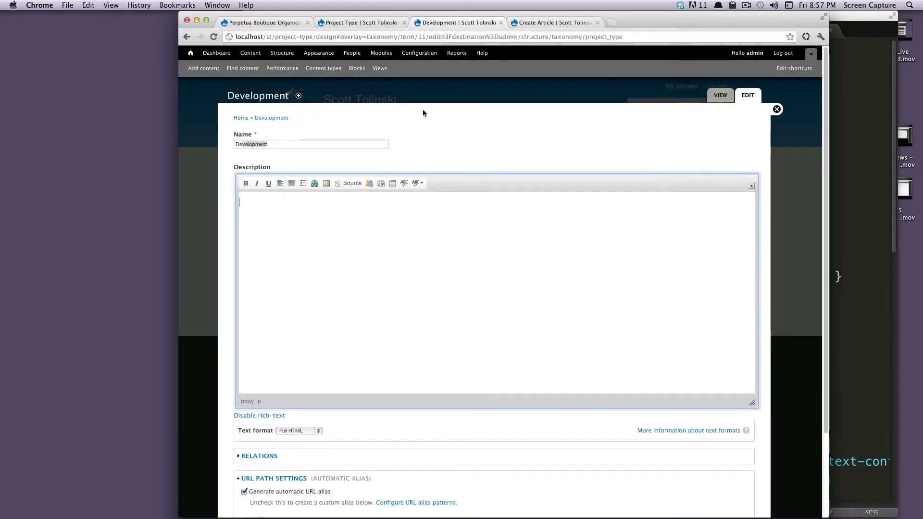
left_click(434, 347)
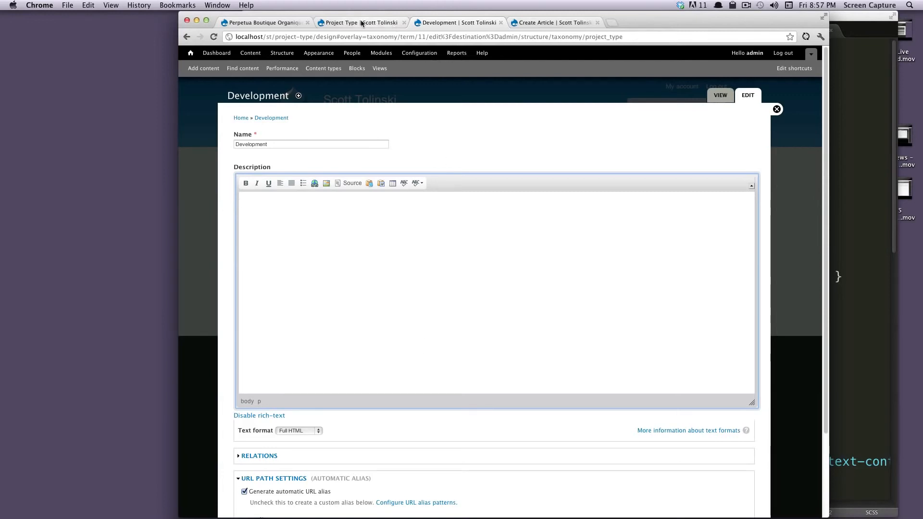
Compare the Project Type field list with the Development term's edit form, focusing on the Description field
left_click(345, 25)
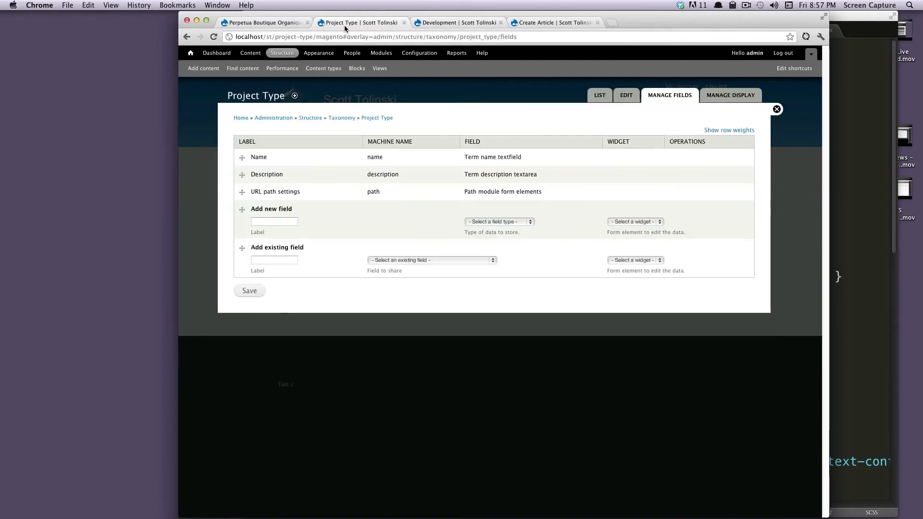
left_click(467, 27)
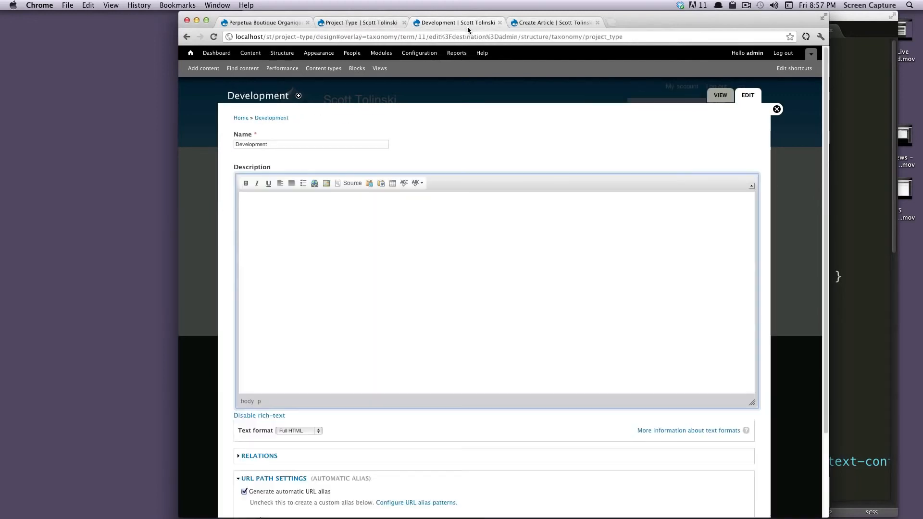
left_click(529, 22)
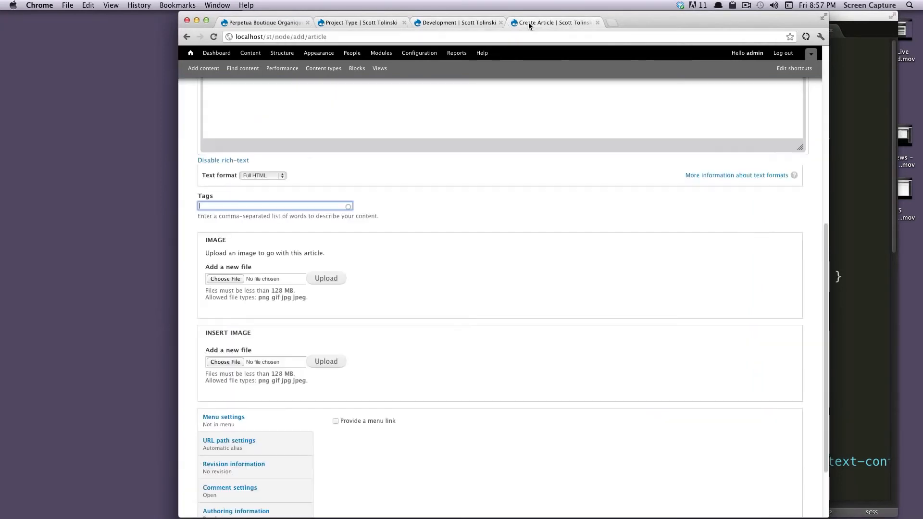
left_click(431, 25)
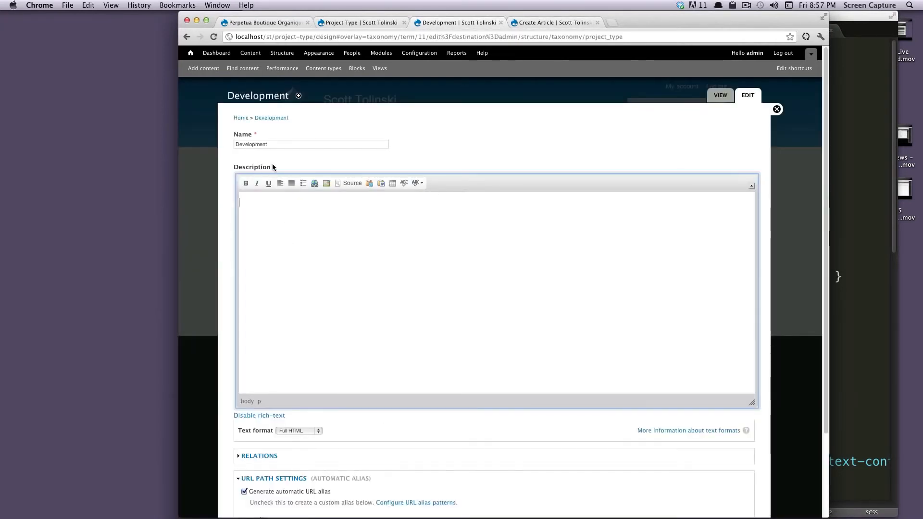
left_click_drag(272, 166, 234, 167)
left_click(259, 166)
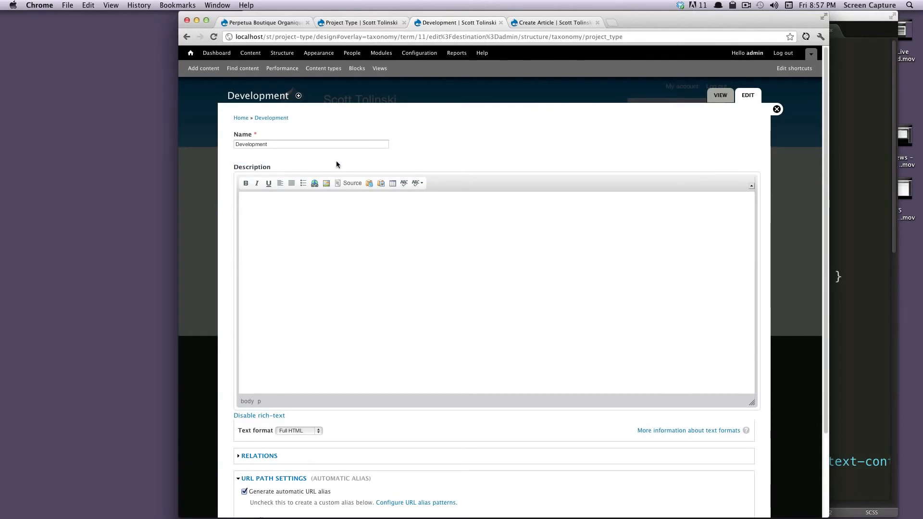
left_click(287, 272)
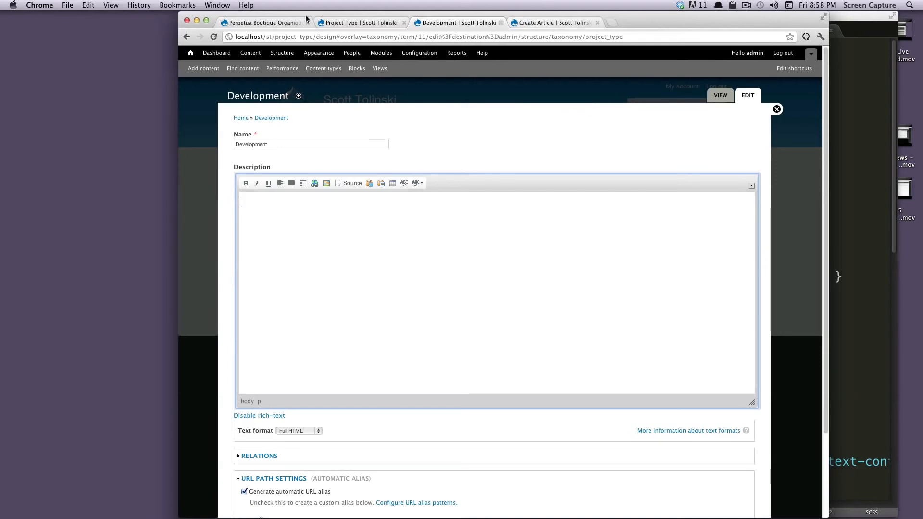
Return to the Project Type vocabulary's field management page and set the new field's type to Date
left_click(359, 22)
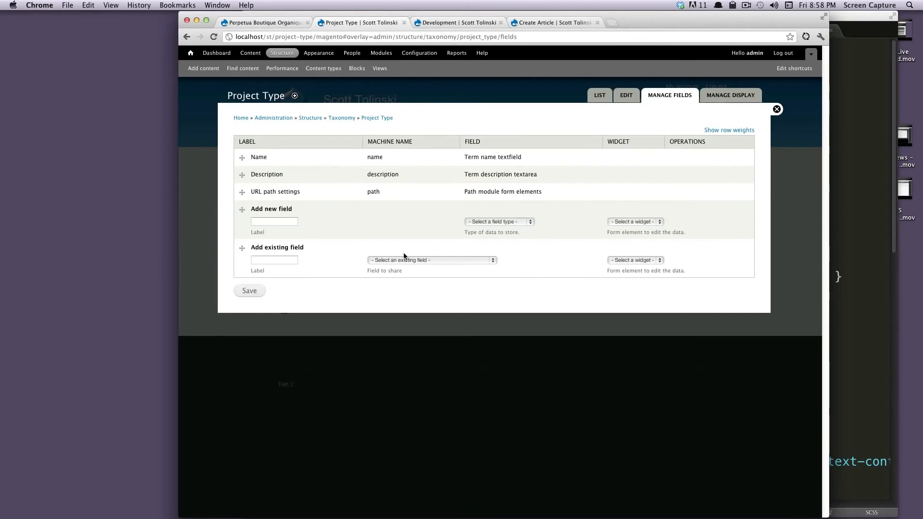
left_click(479, 222)
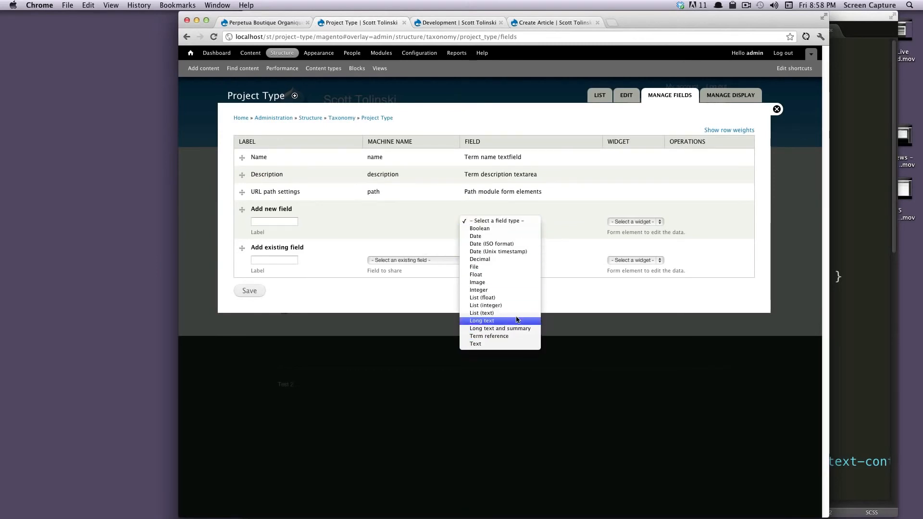
left_click(484, 236)
left_click(279, 221)
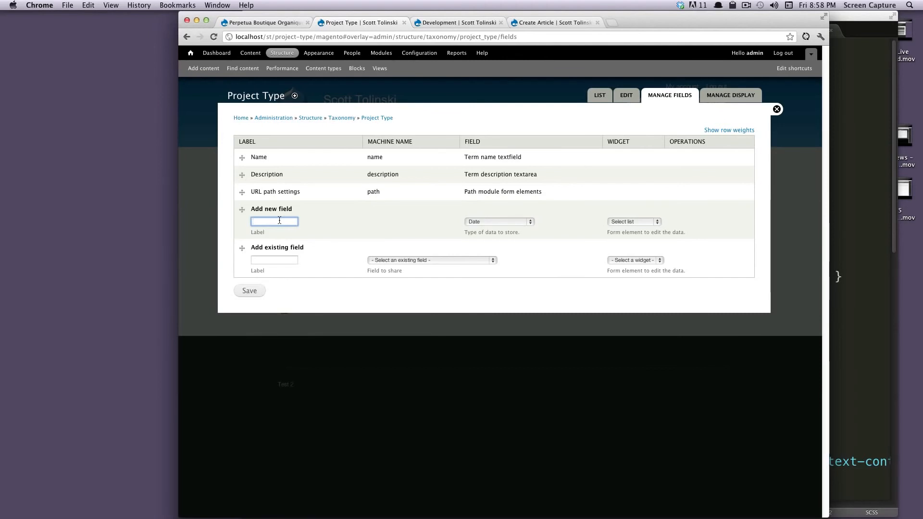
left_click(483, 221)
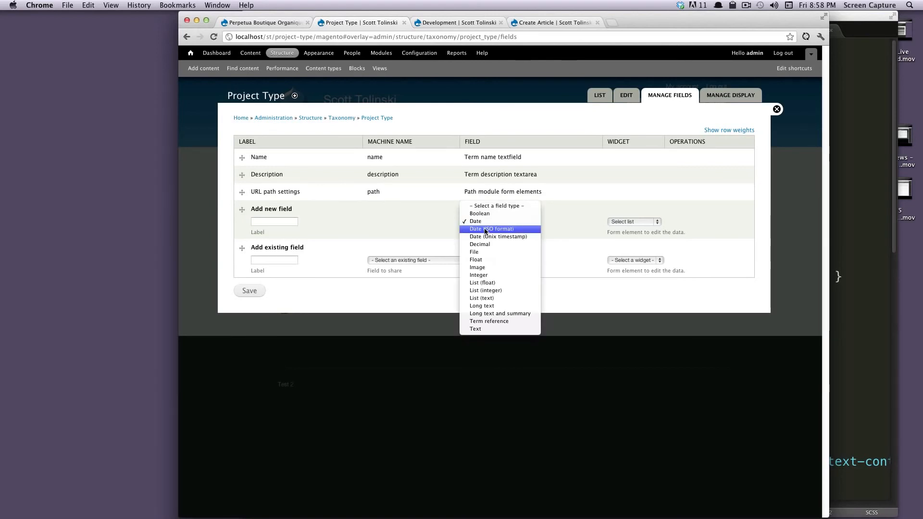
left_click(476, 221)
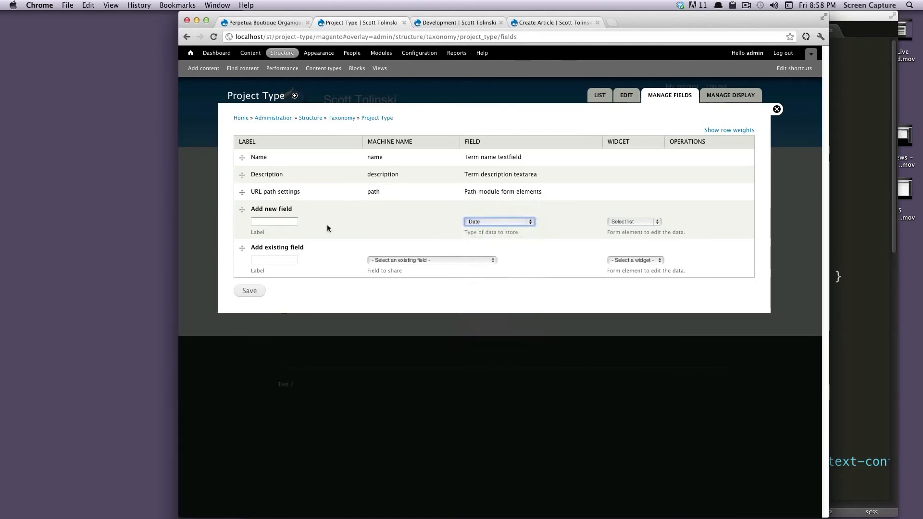
Label the new Date field Tax Date, choose the Pop-up calendar widget, and save it to the Project Type vocabulary
left_click(294, 222)
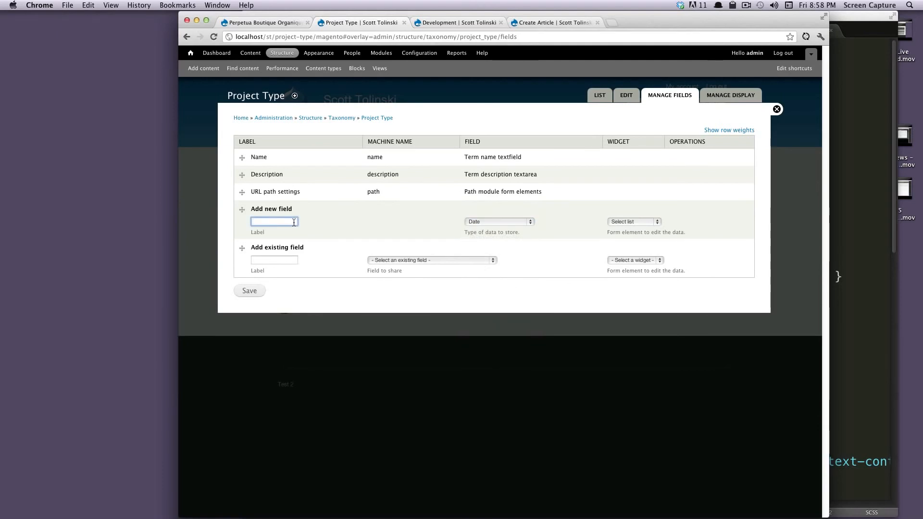
type("Tax Date")
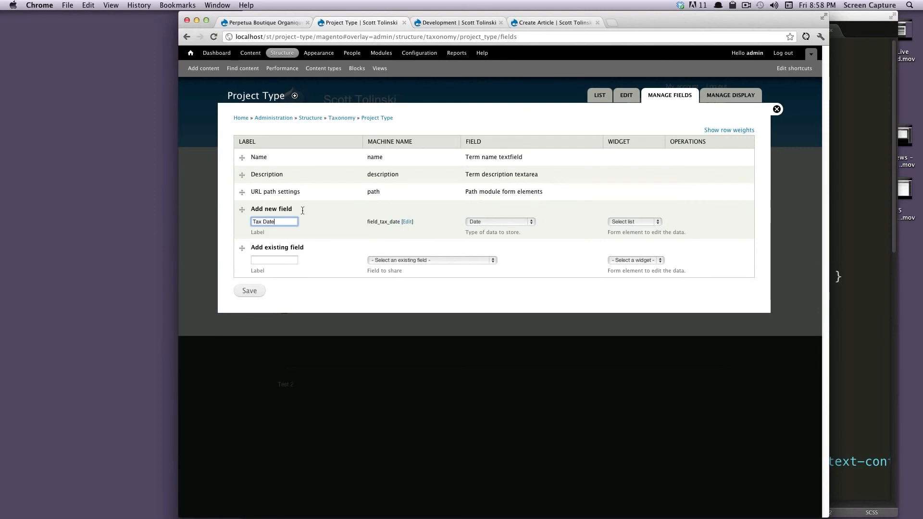
left_click(653, 222)
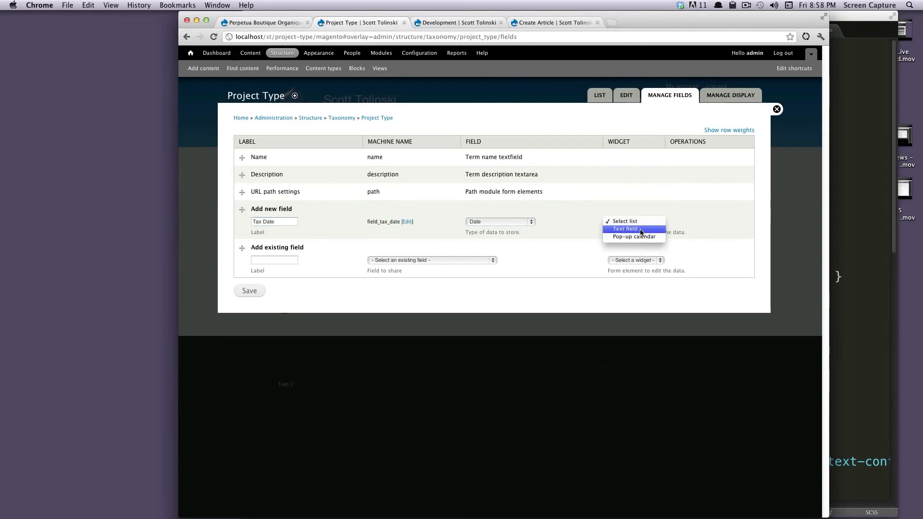
left_click(633, 236)
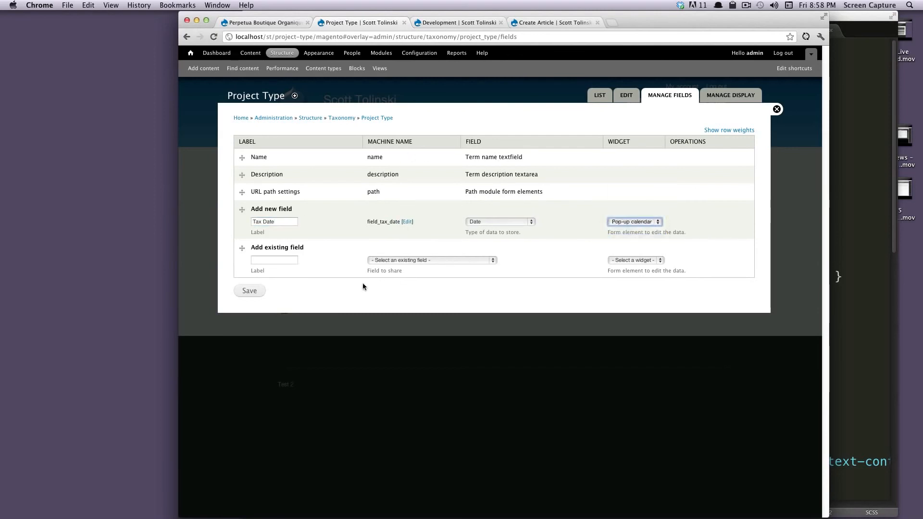
left_click(255, 287)
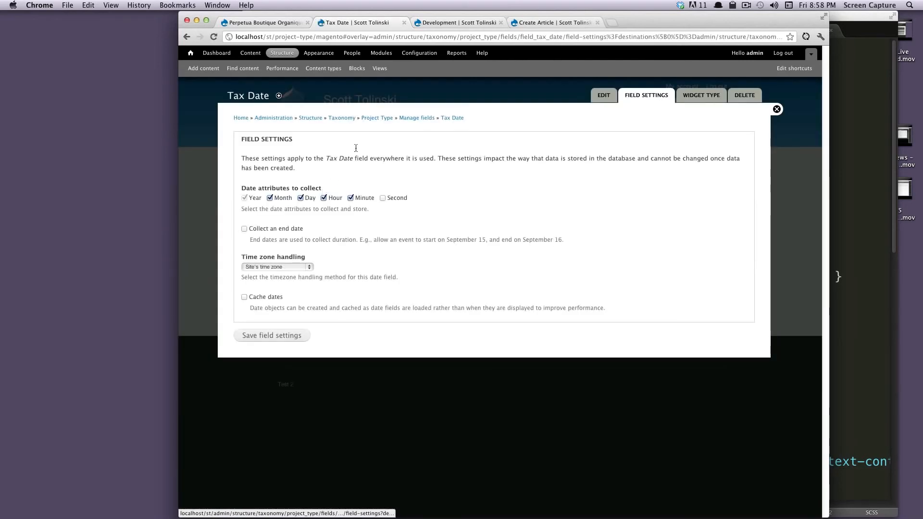
Save the Tax Date field's storage settings and its Project Type settings with the default options
left_click(291, 335)
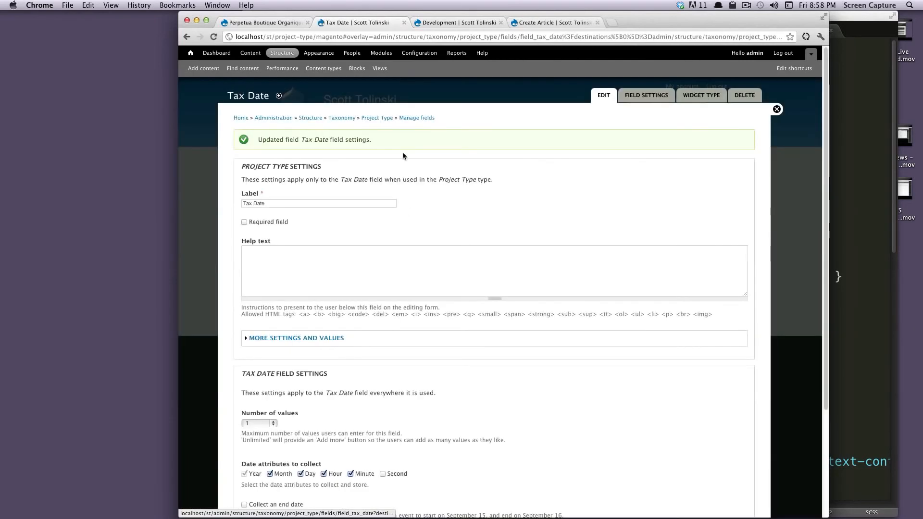
left_click(437, 27)
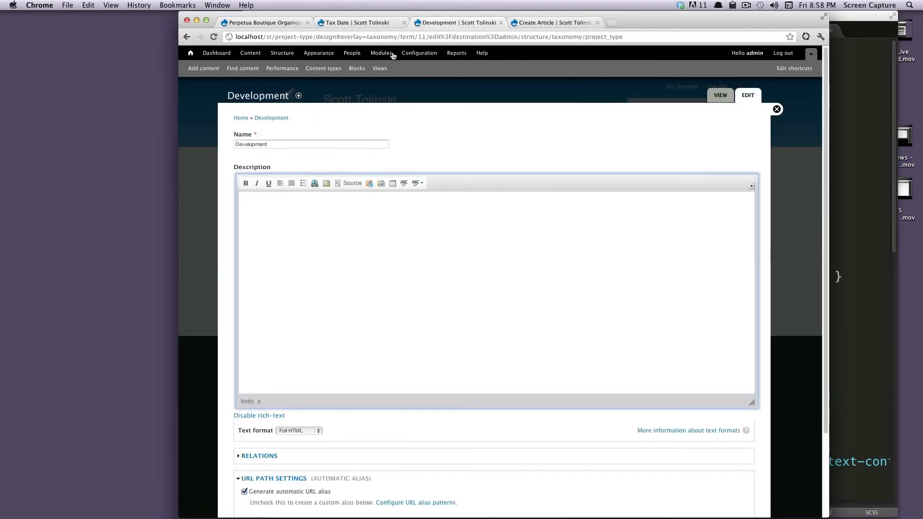
left_click(359, 25)
scroll(344, 240, "down", 5)
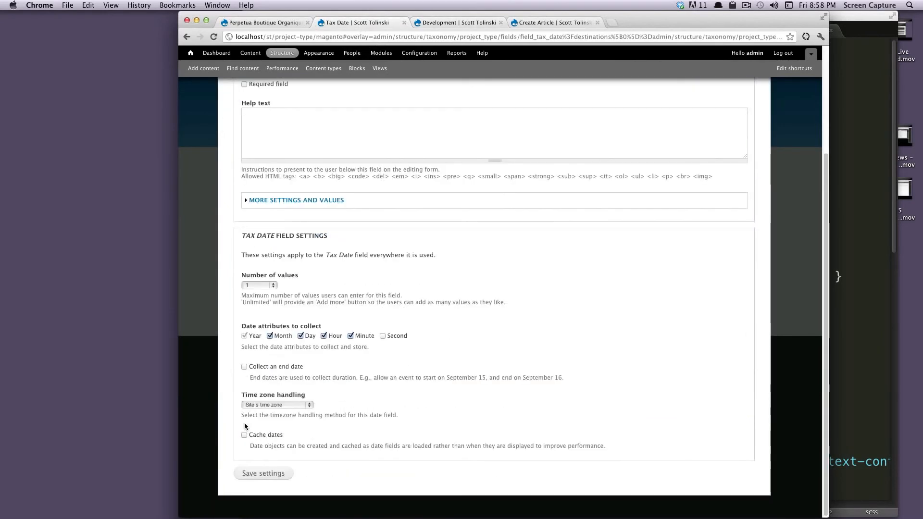
left_click(263, 473)
Reload the Development term's edit form and set its Tax Date to 2012-05-24 from the pop-up calendar
left_click(467, 22)
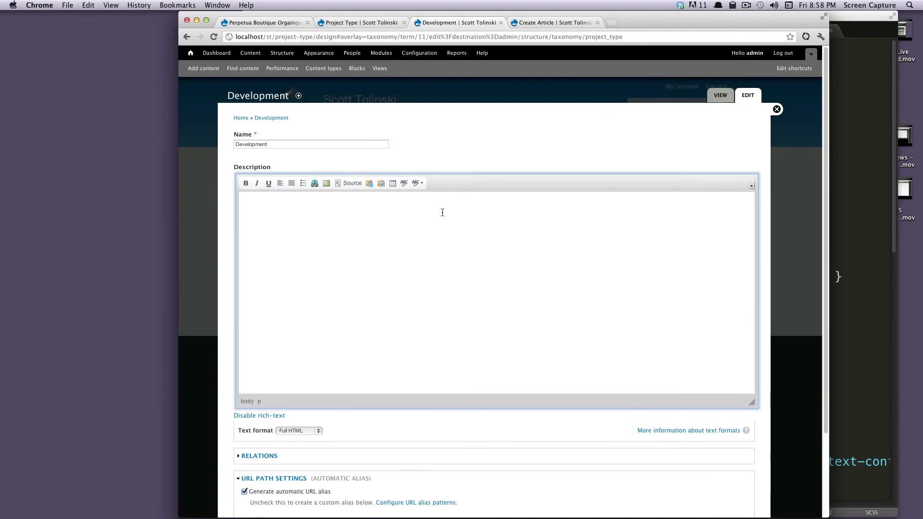
key("super+r")
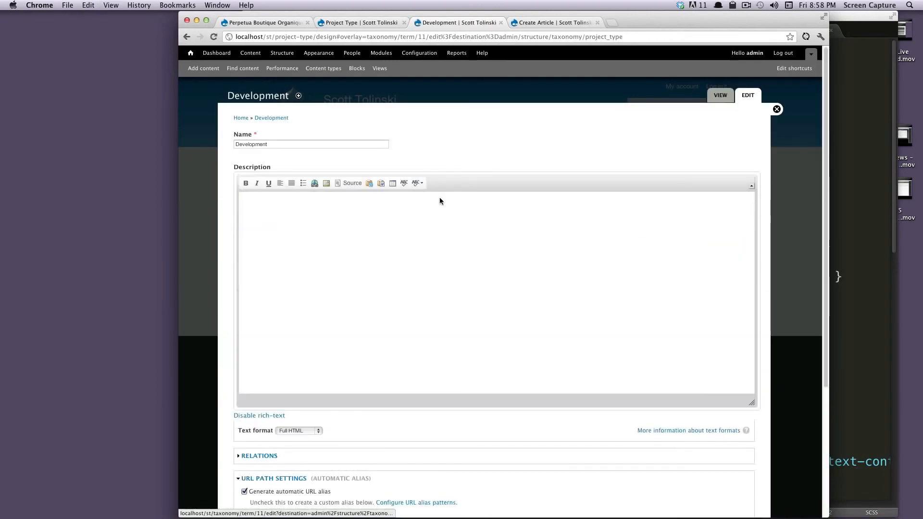
scroll(439, 197, "down", 3)
scroll(396, 307, "down", 2)
left_click(264, 427)
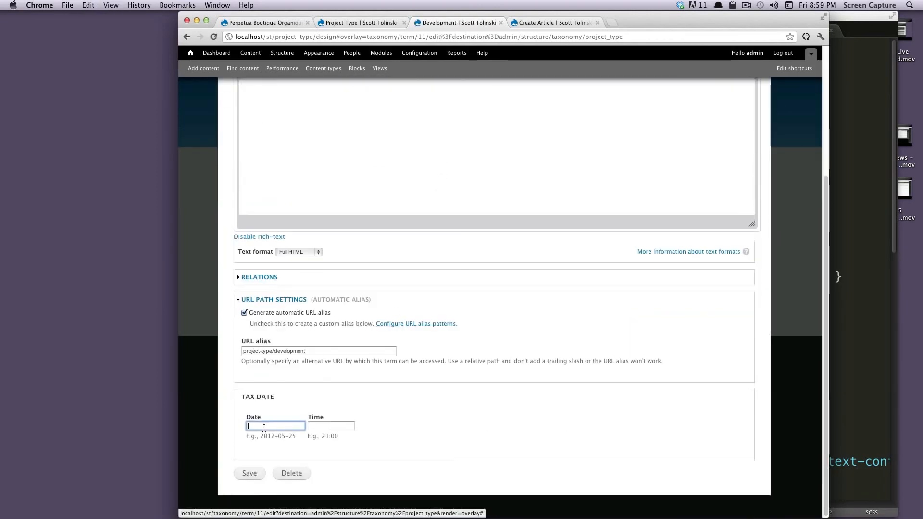
left_click(318, 399)
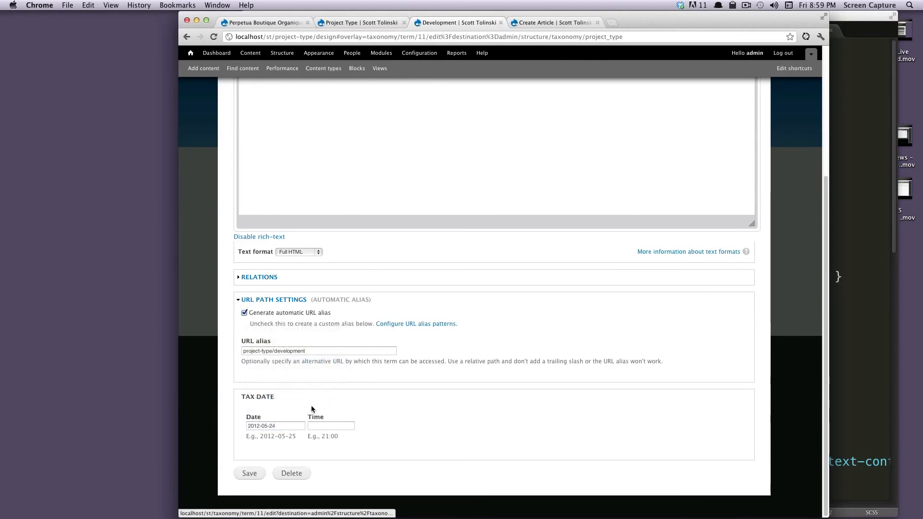
Reopen the Tax Date calendar without changing the date, and review the Development term's edit form from top to bottom
left_click(286, 427)
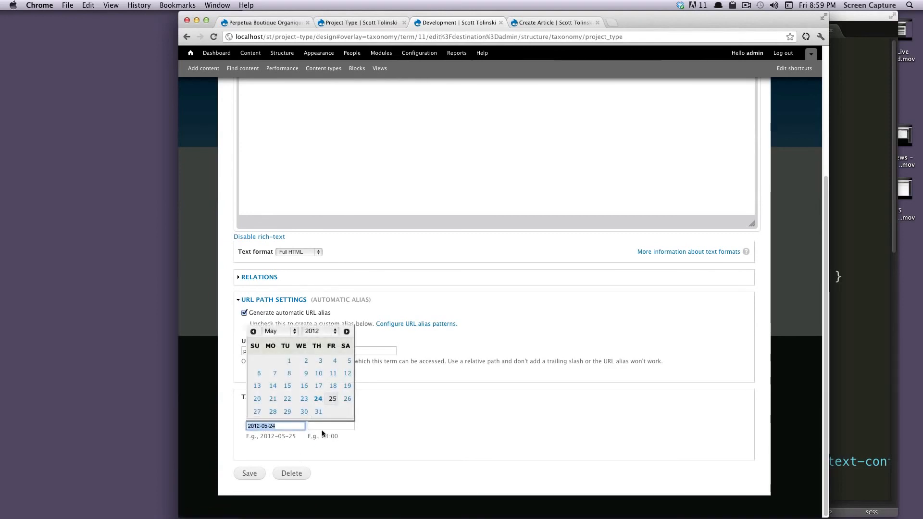
left_click(438, 437)
scroll(391, 425, "up", 5)
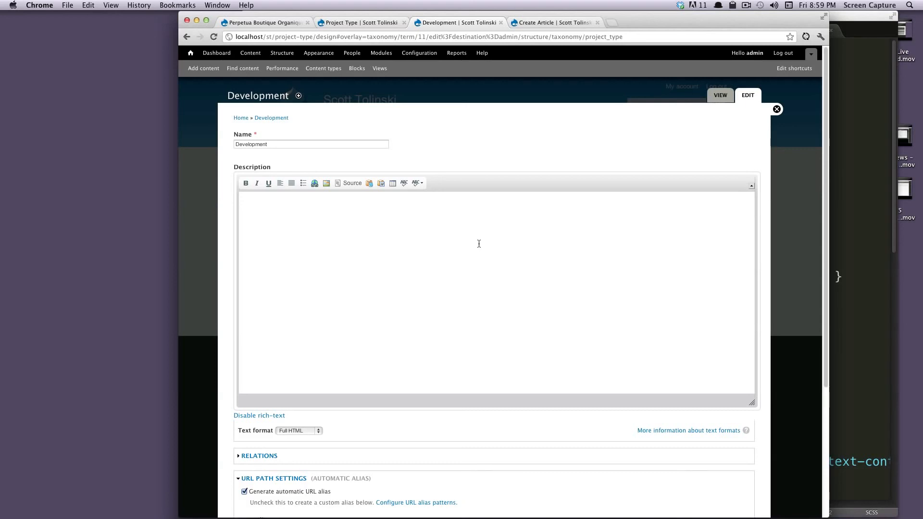
scroll(479, 244, "down", 5)
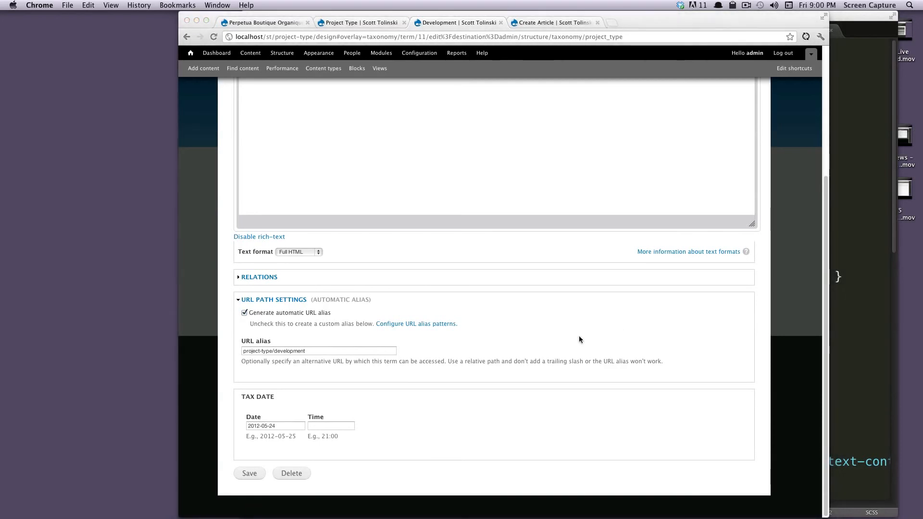
scroll(580, 340, "up", 5)
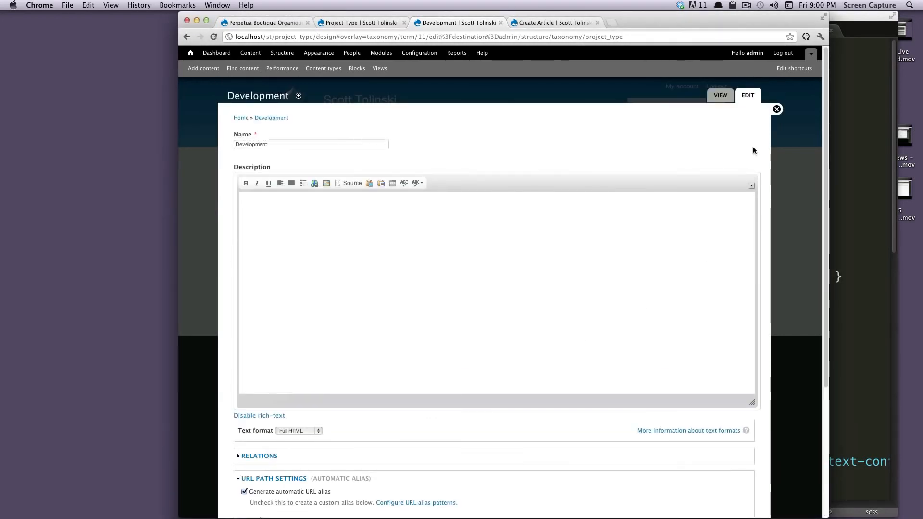